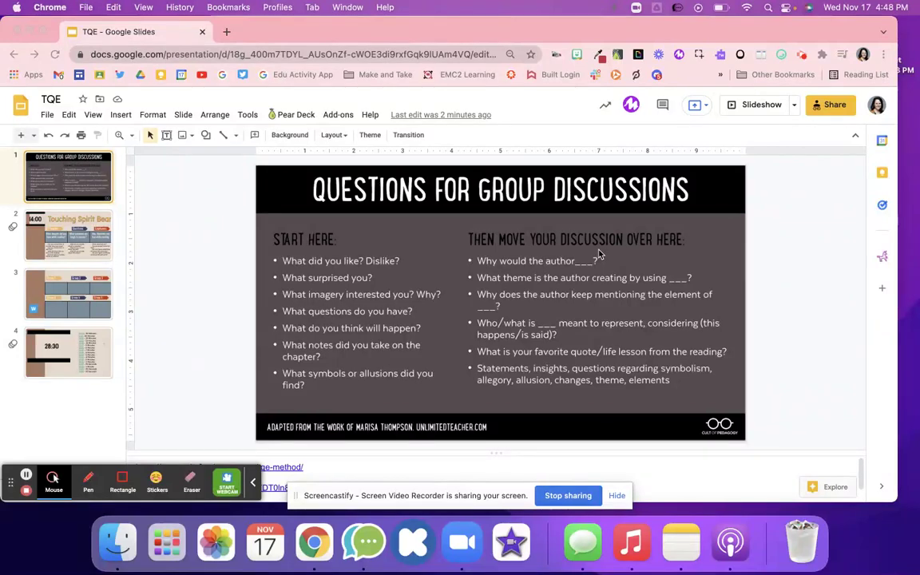
Collapse the recording toolbar and inspect the two resource links in the first slide's speaker notes.
left_click(252, 486)
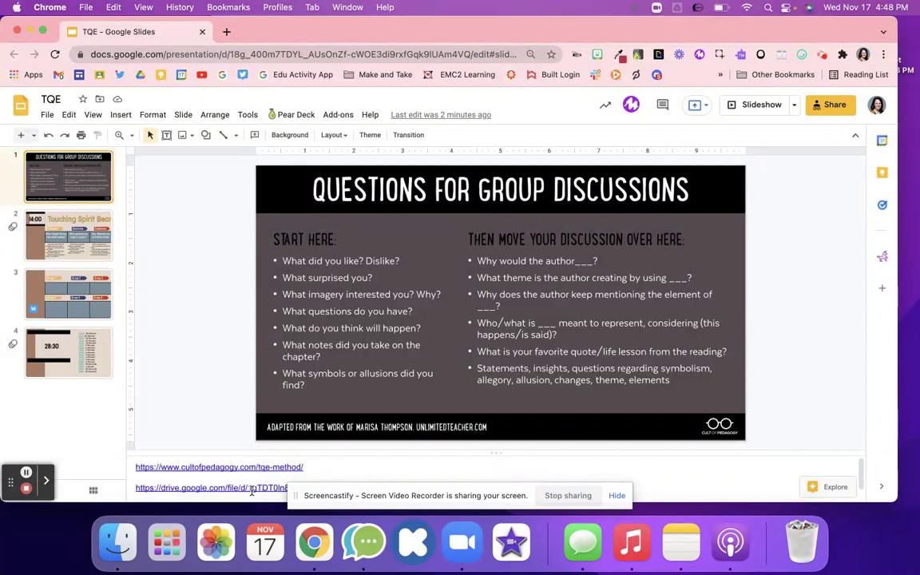
left_click(265, 488)
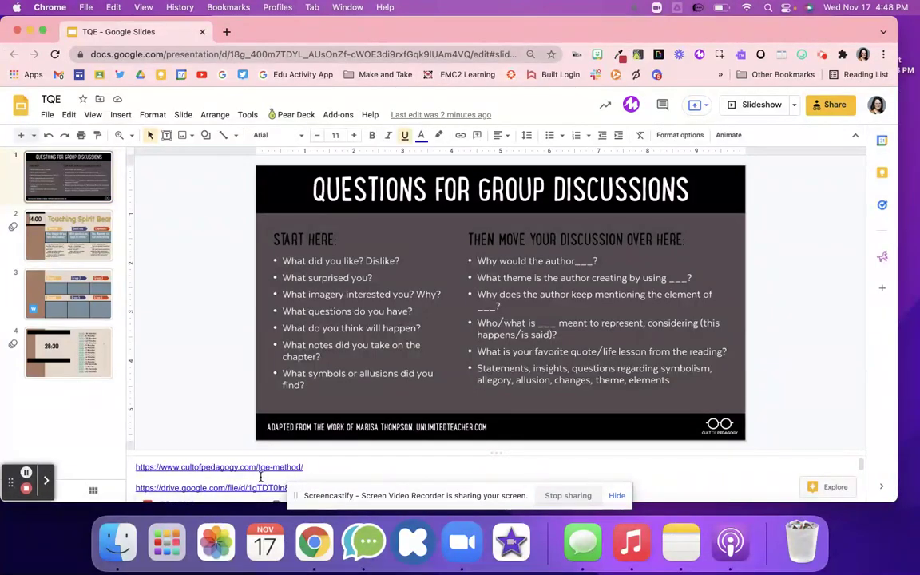
left_click(209, 467)
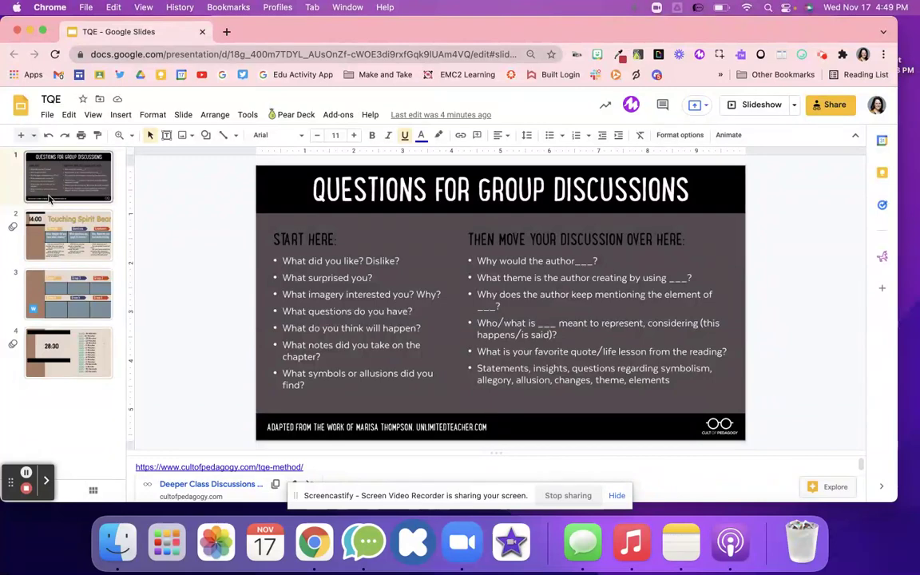
Go to slide 2 and check the title's editable text, keeping it as Touching Spirit Bear.
left_click(55, 237)
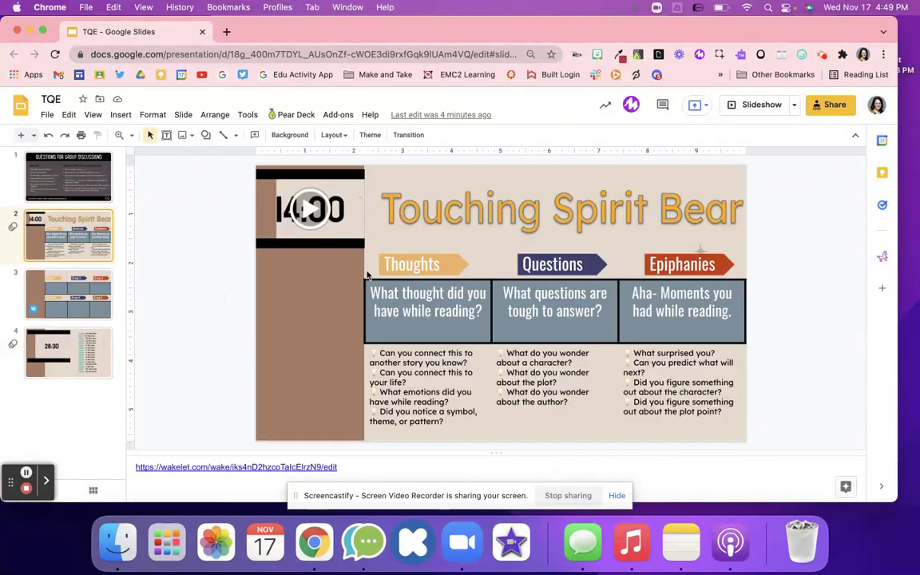
left_click(429, 259)
left_click(462, 210)
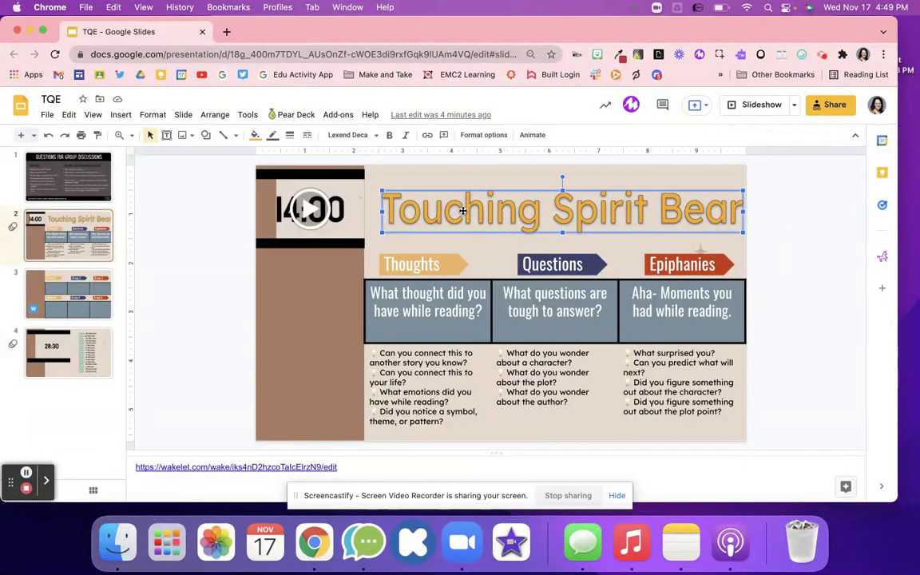
double_click(461, 214)
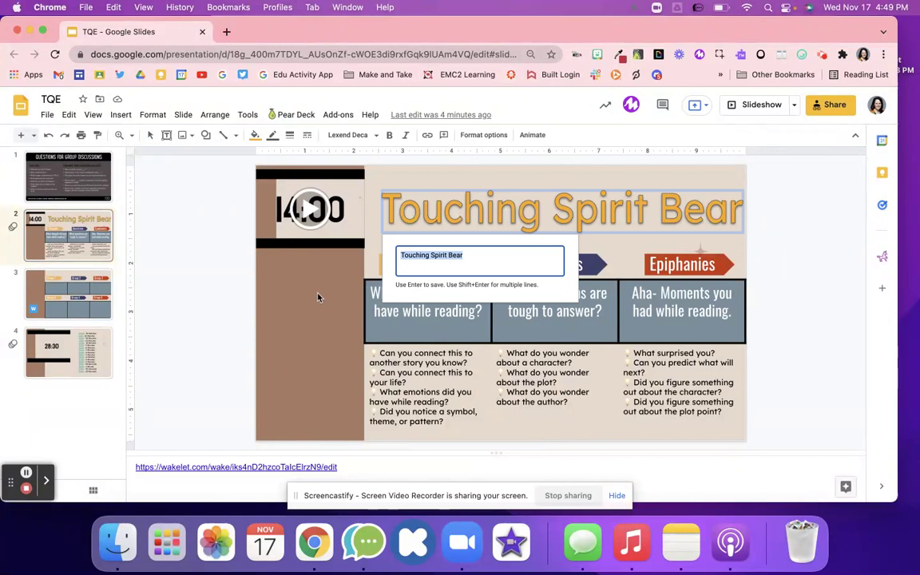
key("Return")
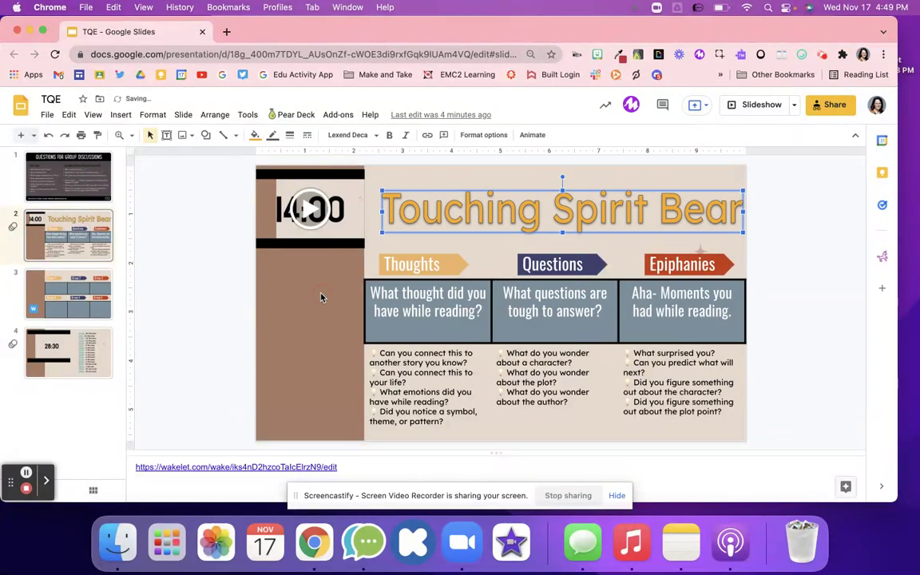
Go through the Thoughts, Questions and Epiphanies headings on slide 2 one by one.
left_click(441, 262)
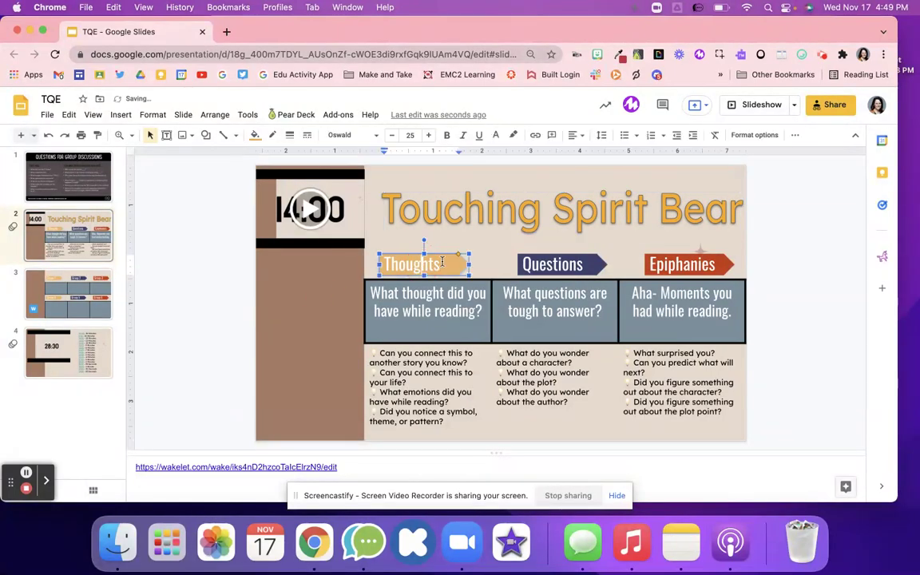
left_click(565, 262)
left_click(680, 262)
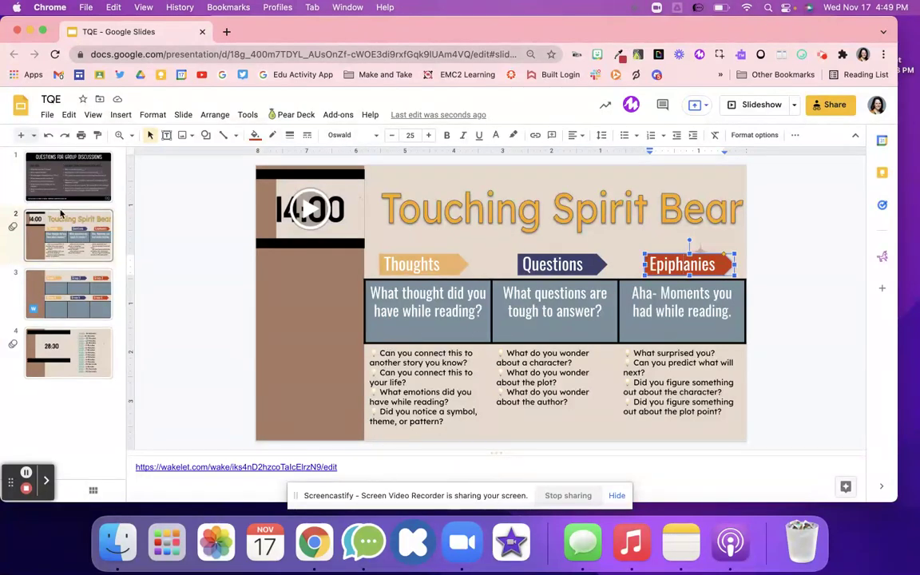
Review the group discussion questions on slide 1, and return to the Questions heading on slide 2.
left_click(53, 176)
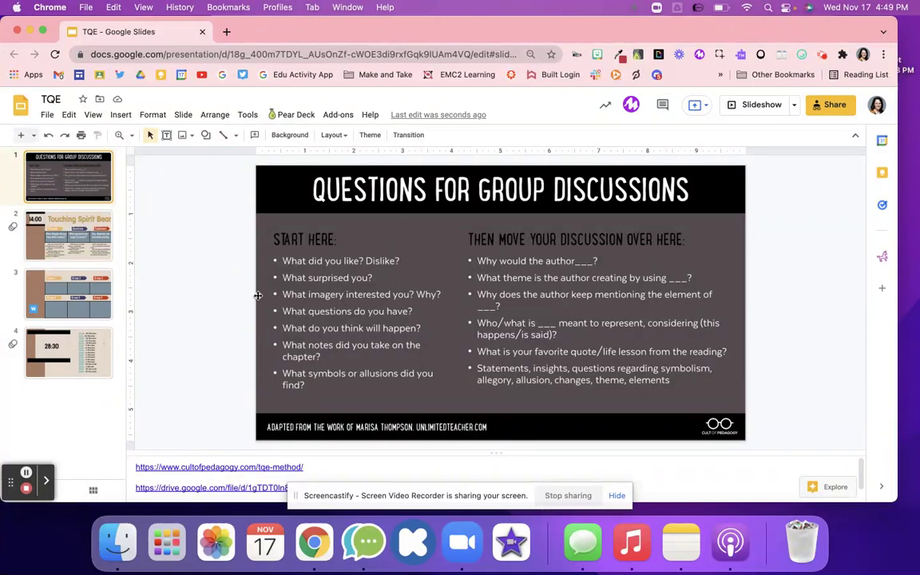
left_click(69, 234)
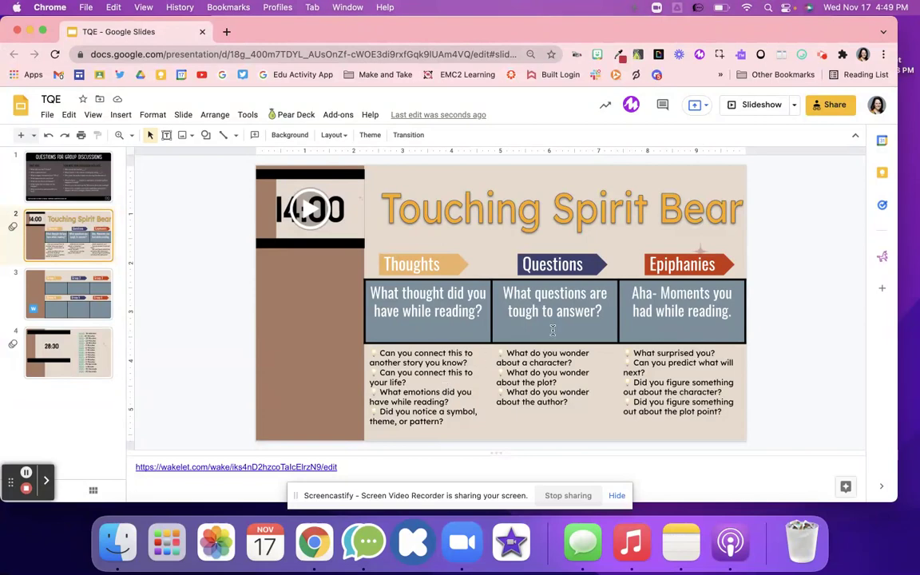
left_click(558, 272)
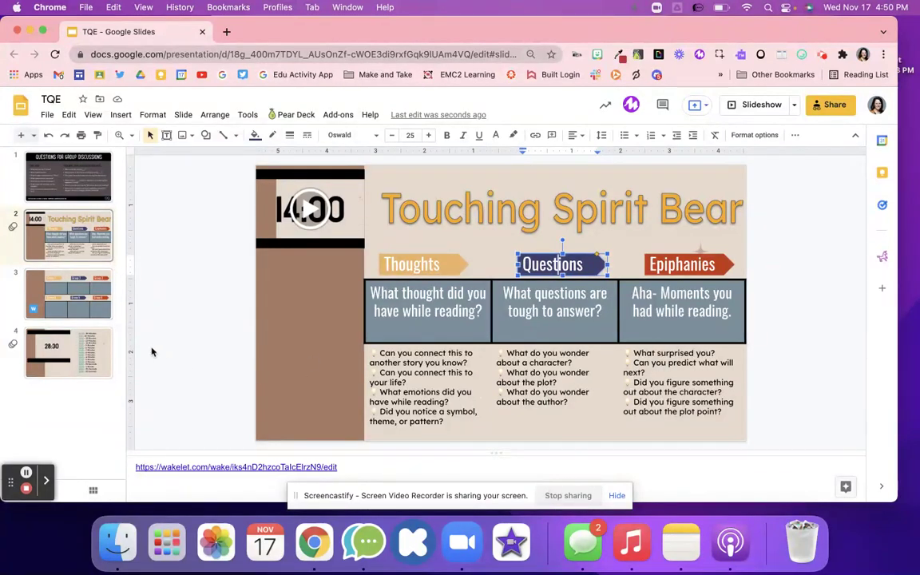
Look through the Group 1 to Group 6 answer cells on slide 3, undoing a trial reduction of the table's height.
left_click(90, 297)
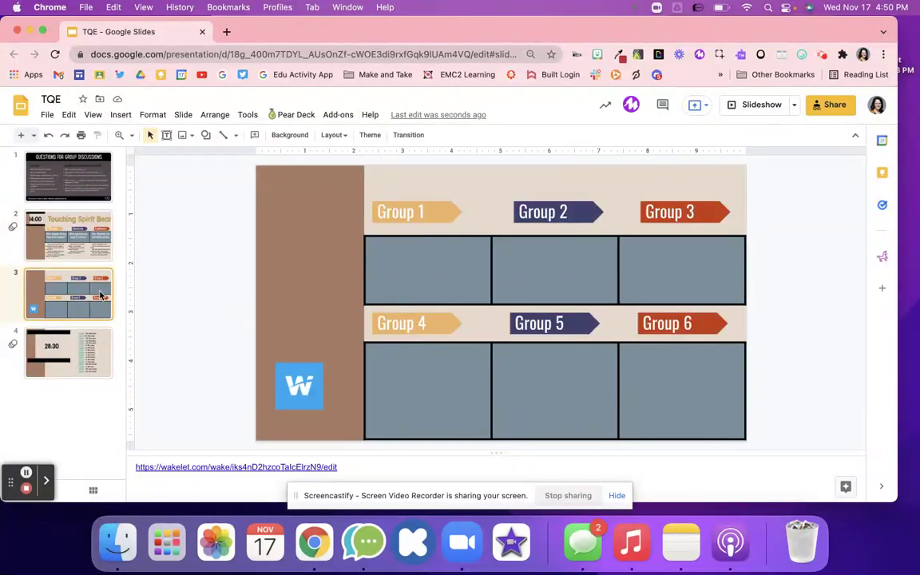
left_click(391, 246)
left_click(515, 236)
left_click(639, 260)
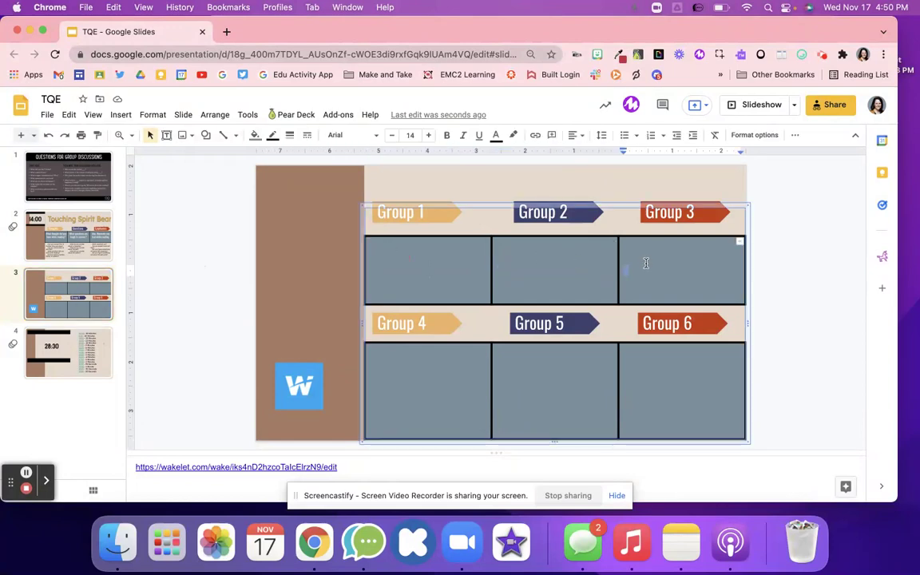
left_click(393, 396)
left_click(558, 376)
left_click(661, 374)
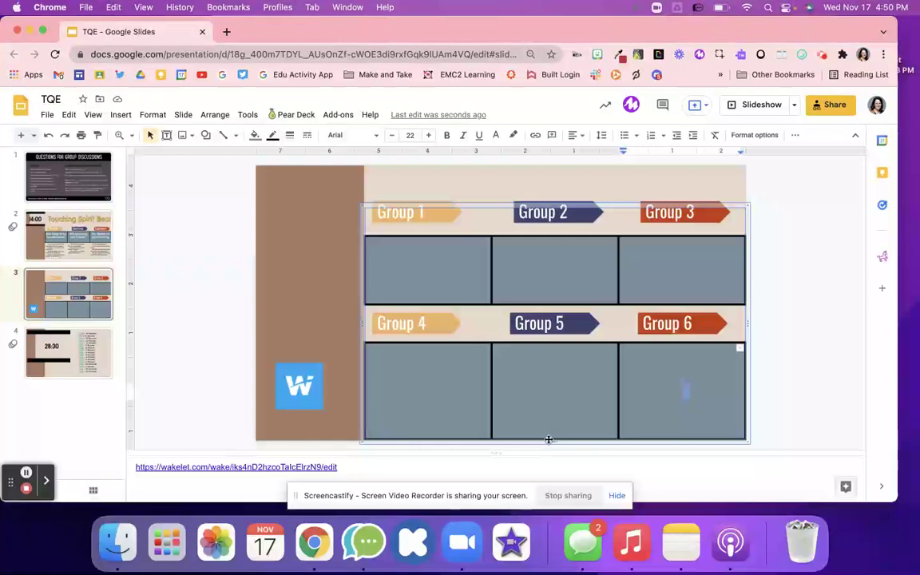
left_click_drag(548, 440, 549, 420)
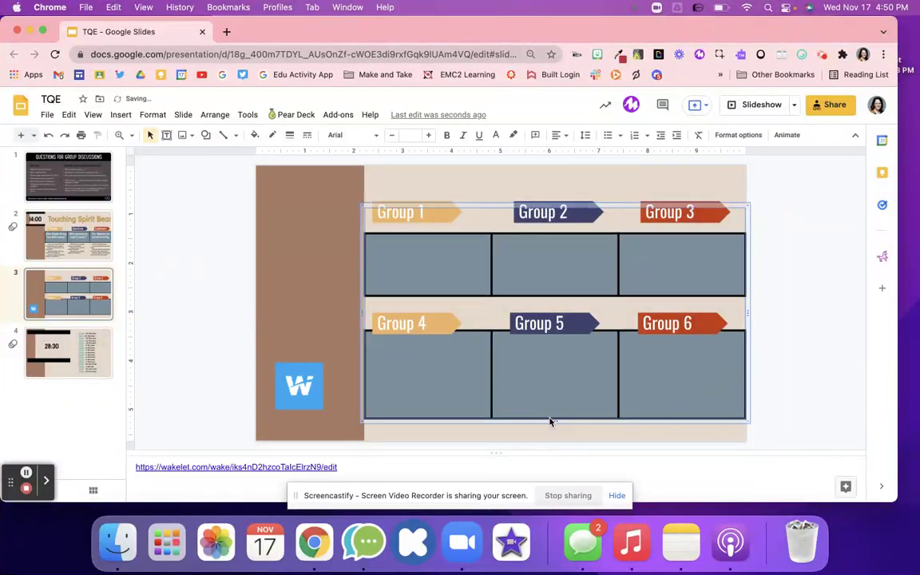
left_click(49, 134)
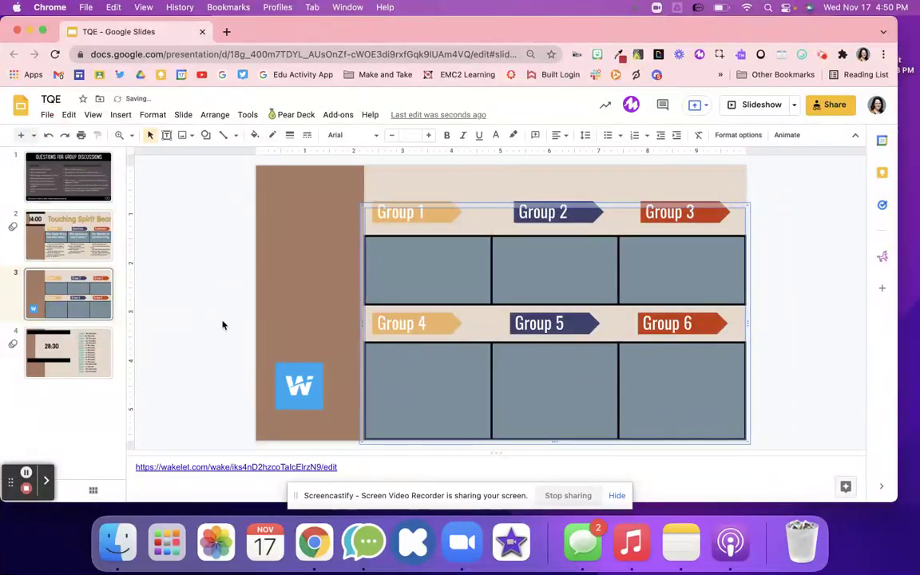
Open the Wakelet collection linked from the Wakelet logo on slide 3.
left_click(281, 371)
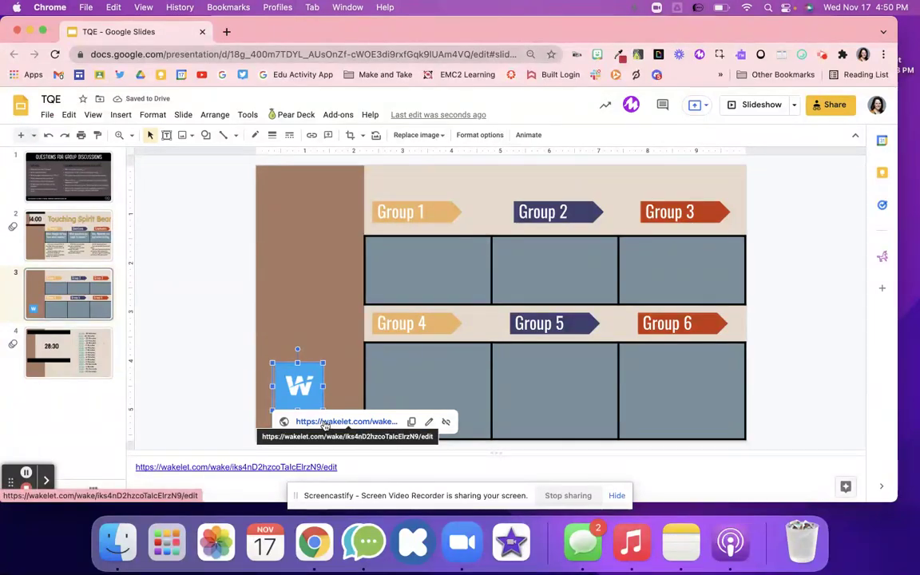
left_click(324, 423)
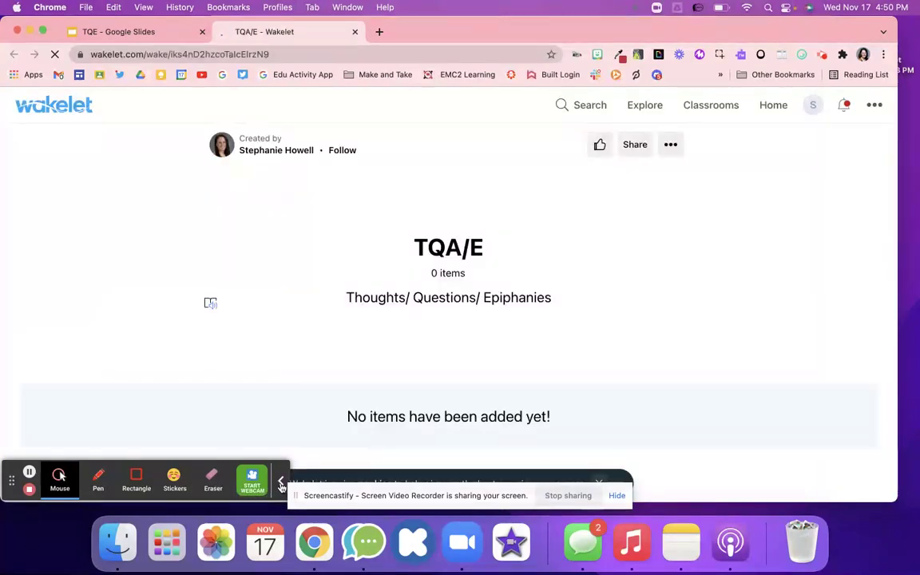
scroll(299, 376, "down", 3)
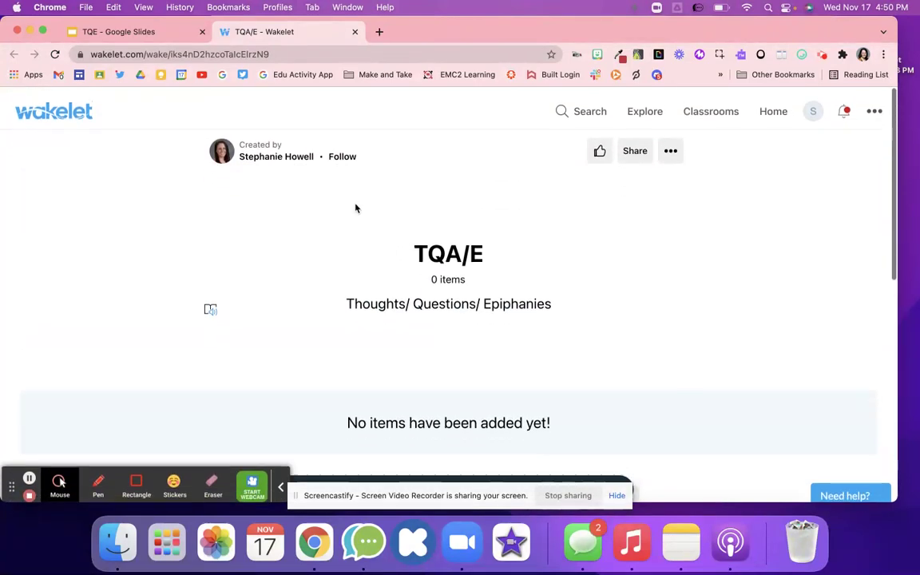
Examine the TQA/E collection's sharing choices, additional options and columns.
left_click(669, 144)
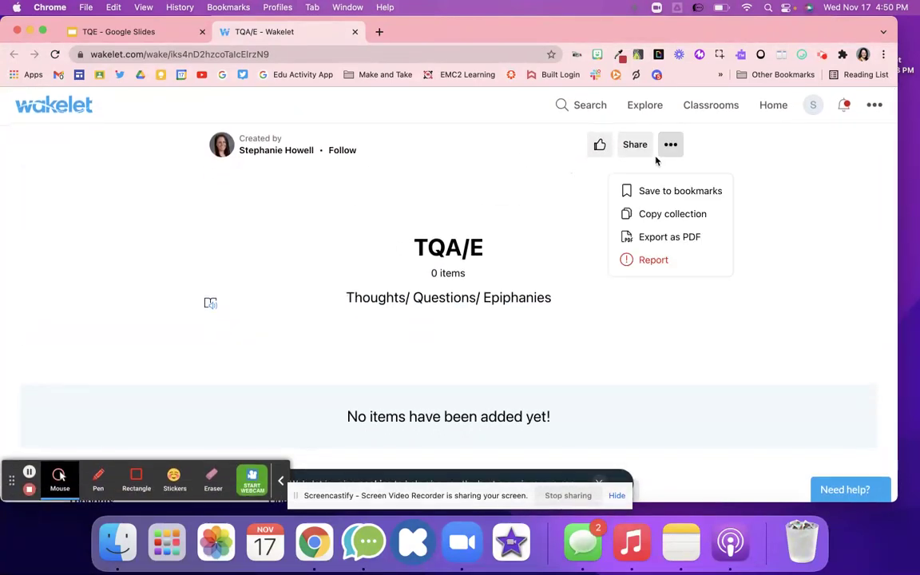
left_click(634, 144)
left_click(612, 187)
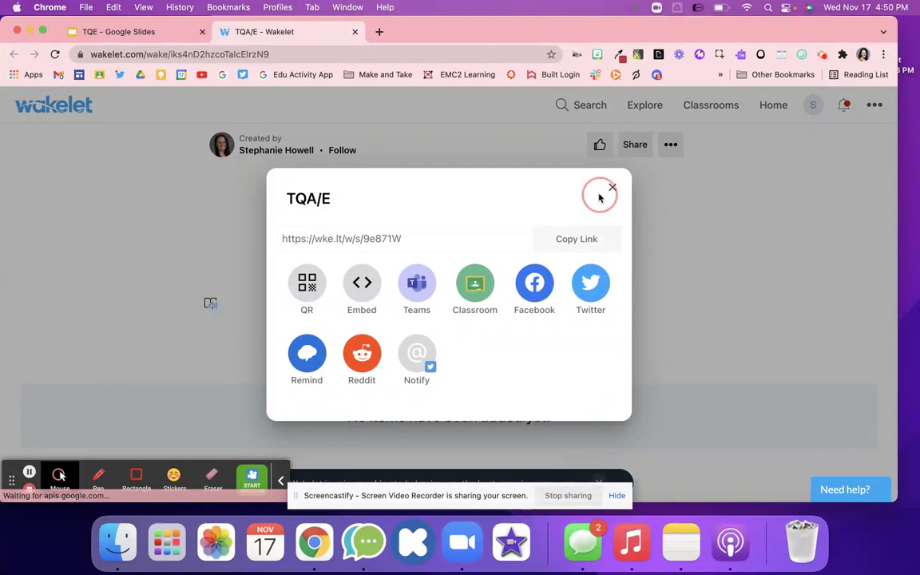
left_click(670, 144)
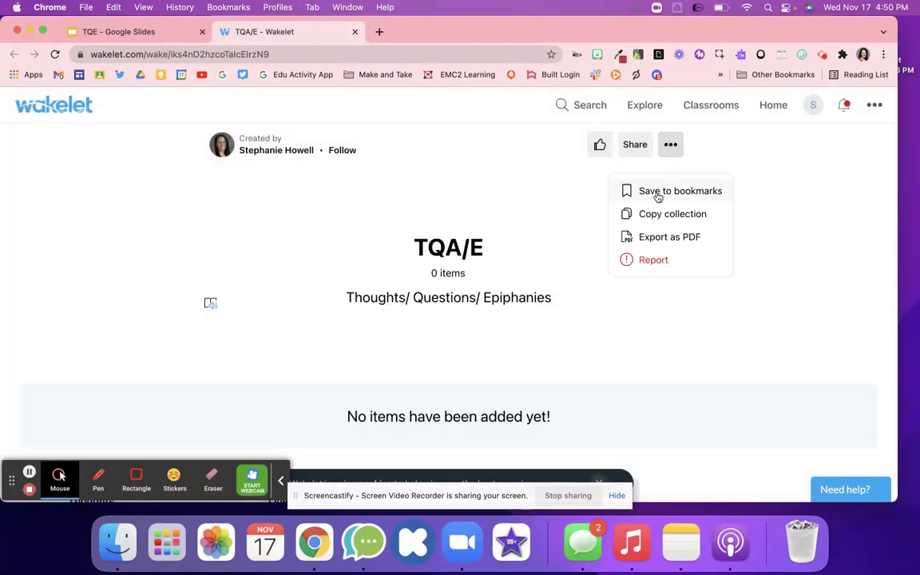
left_click(578, 207)
scroll(525, 273, "down", 5)
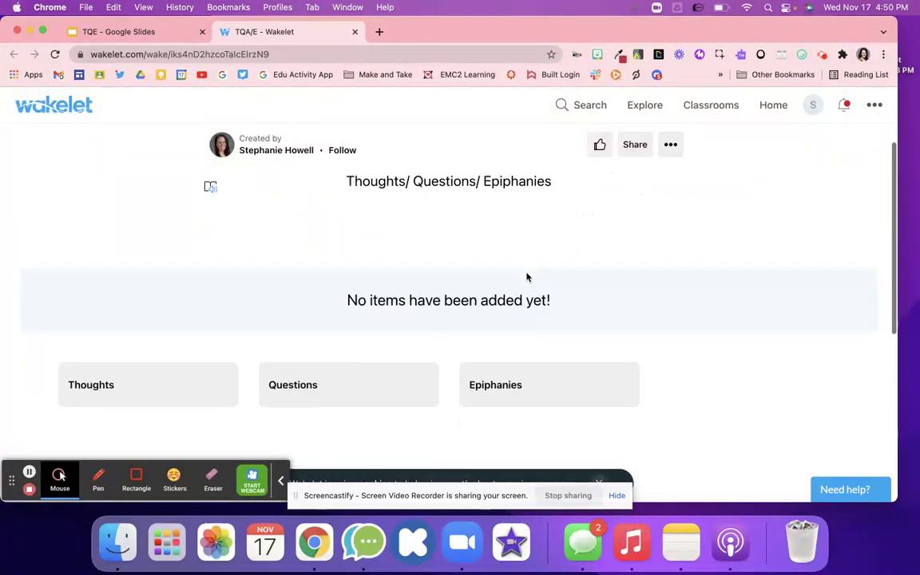
scroll(527, 273, "up", 5)
left_click(669, 147)
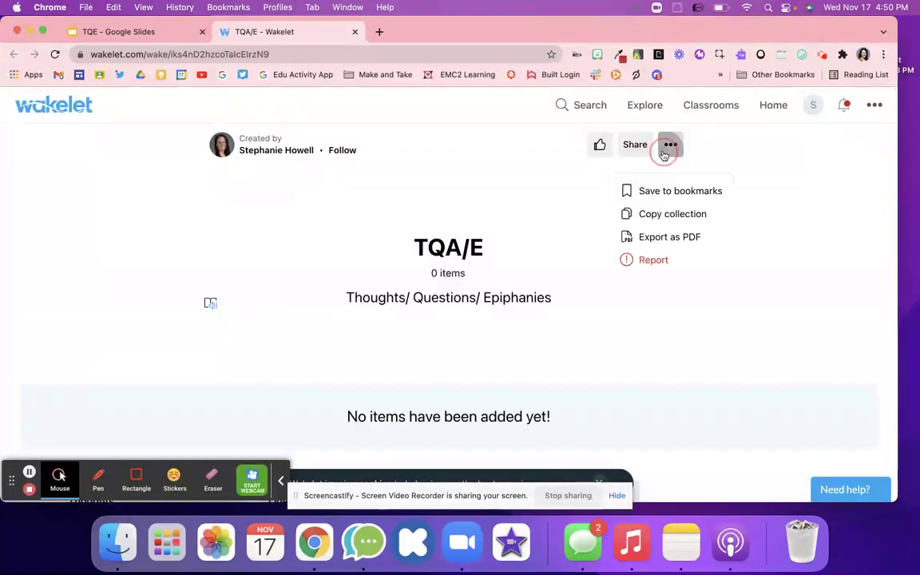
left_click(499, 252)
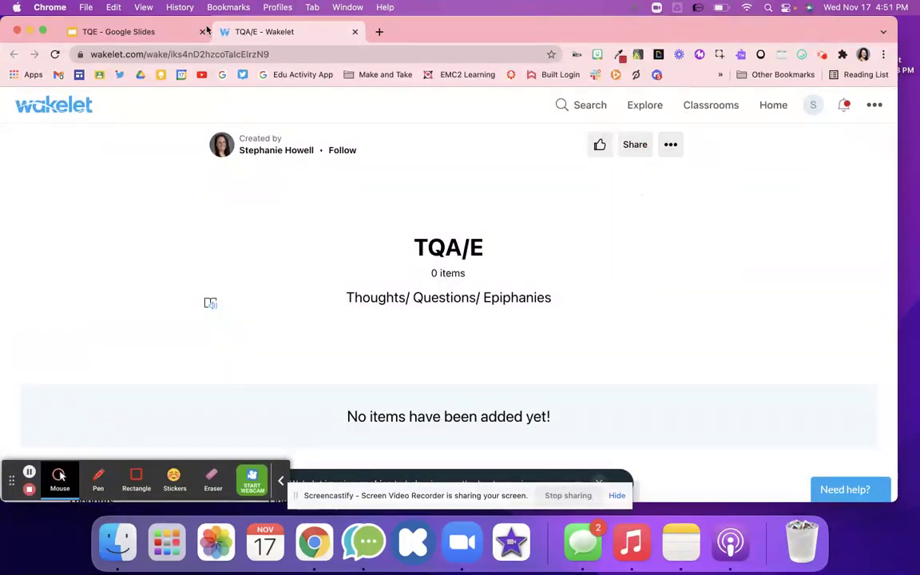
Reload the TQA/E collection page and recheck its additional options and column layout.
left_click(217, 53)
key("Return")
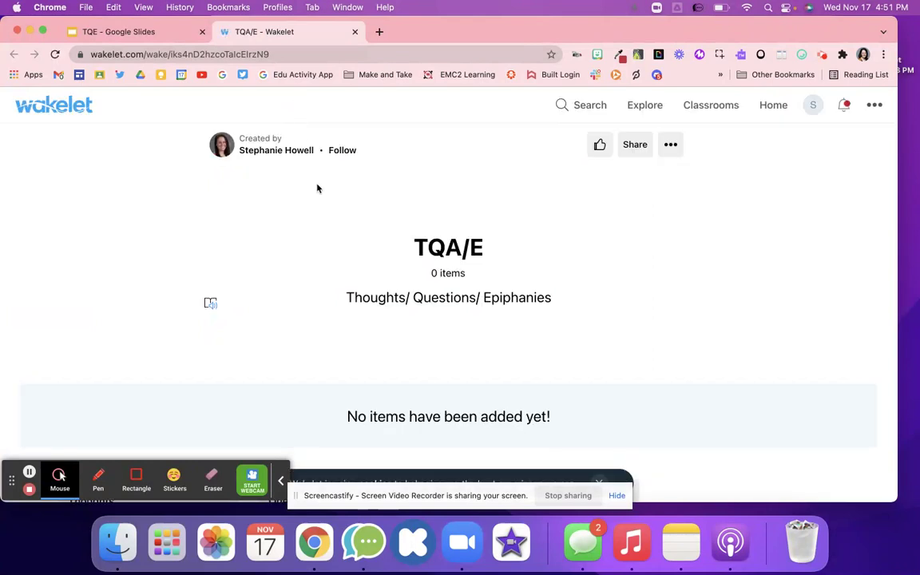
left_click(683, 155)
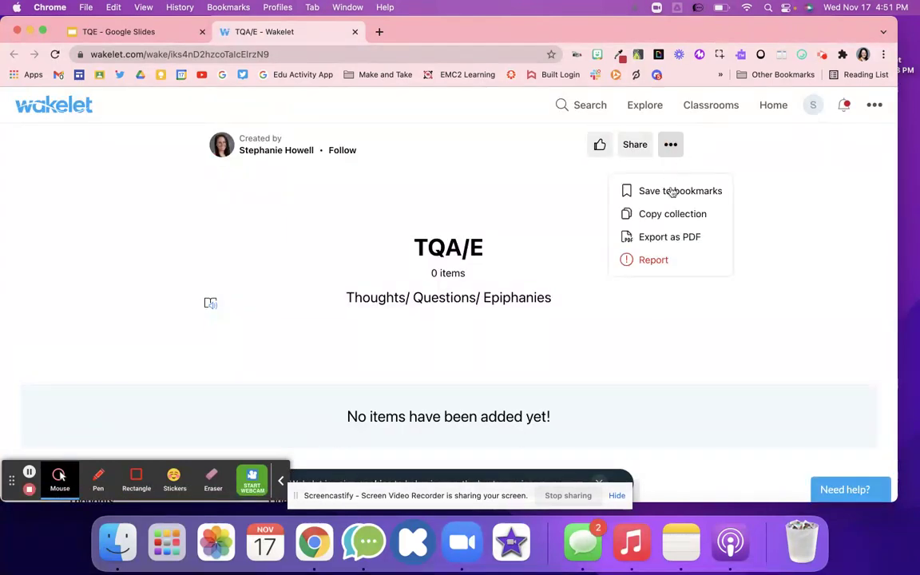
left_click(690, 339)
scroll(690, 338, "down", 5)
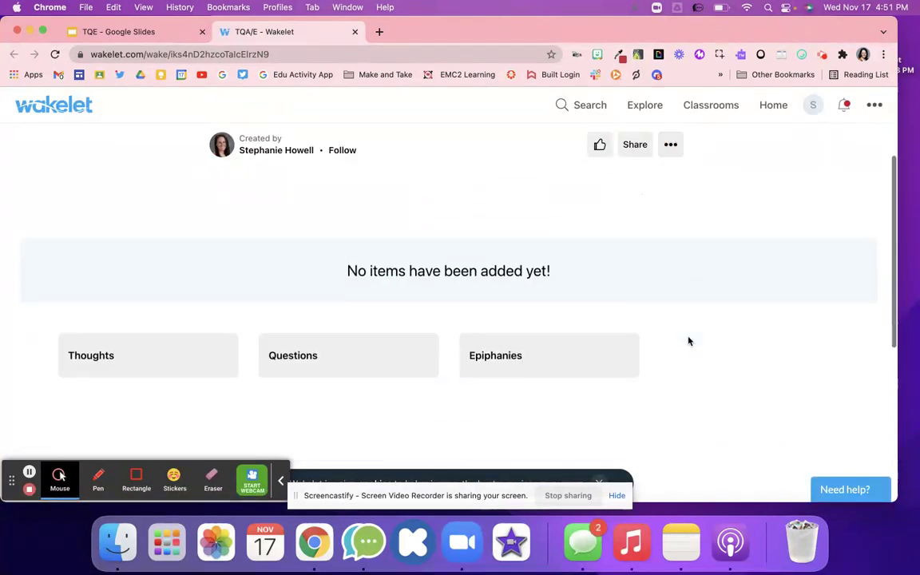
scroll(357, 285, "up", 3)
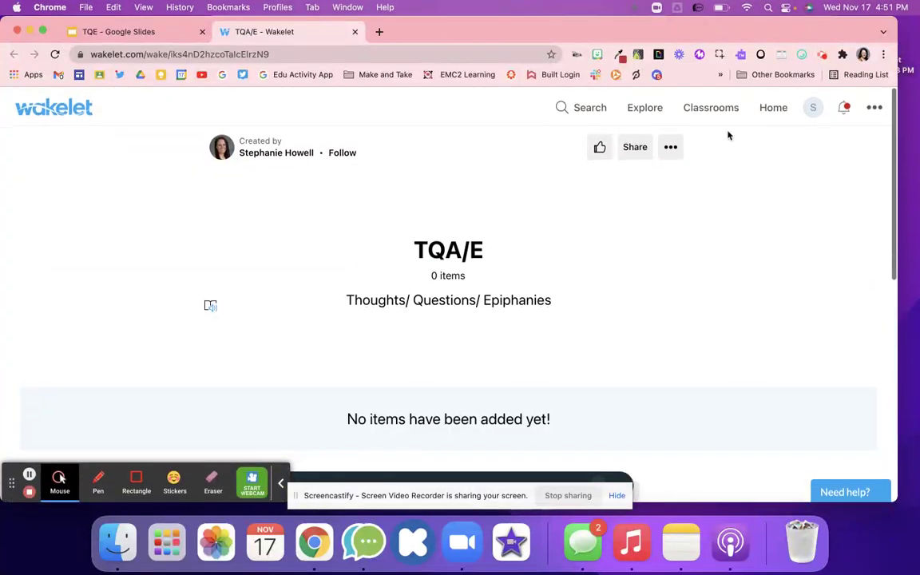
View the signed-in account's Wakelet profile page and go back to the TQA/E collection.
left_click(816, 106)
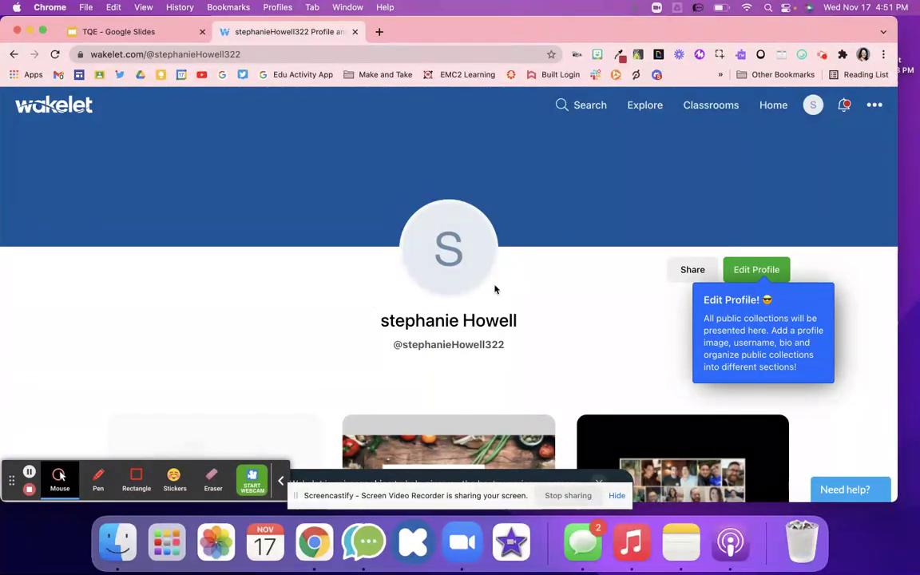
left_click(324, 54)
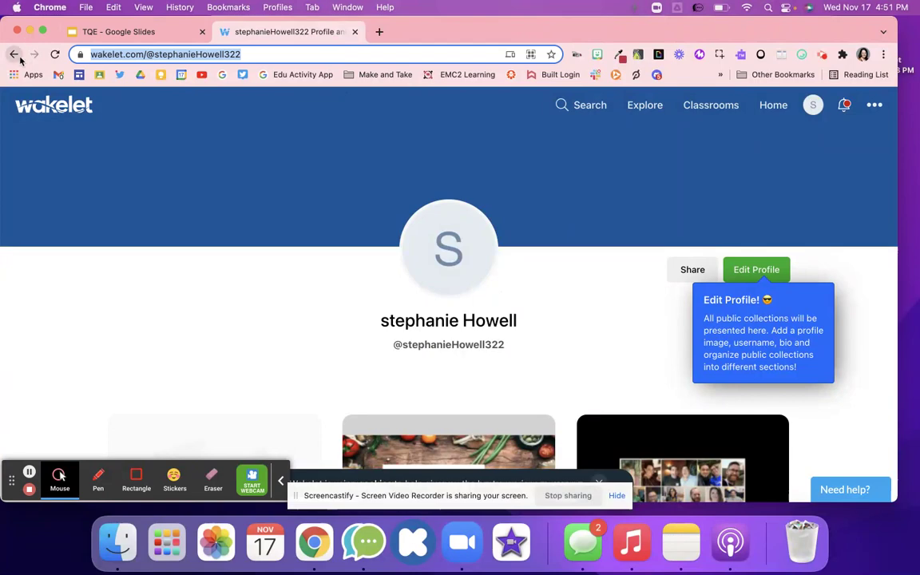
left_click(14, 54)
Switch back to the TQE presentation in Google Slides and copy the Wakelet logo's link.
left_click(94, 30)
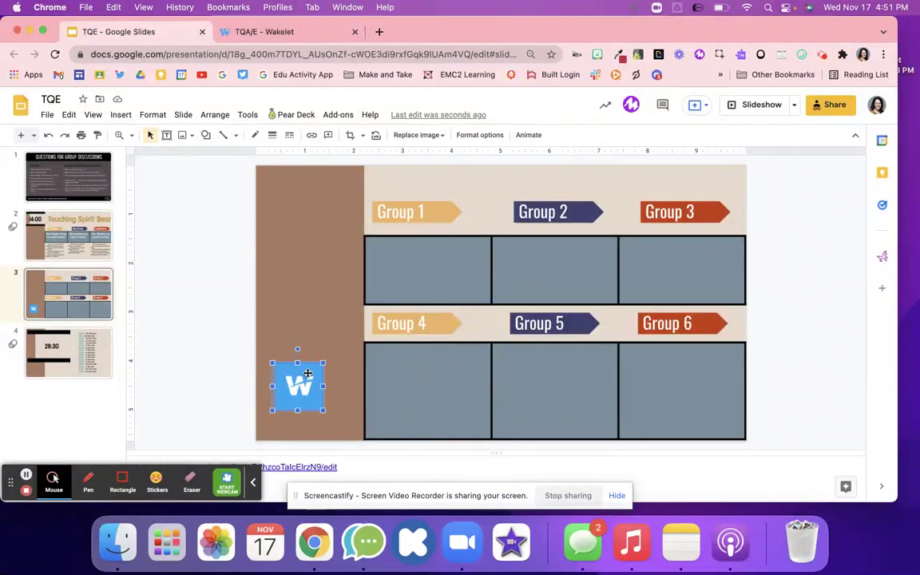
left_click(278, 416)
left_click(299, 382)
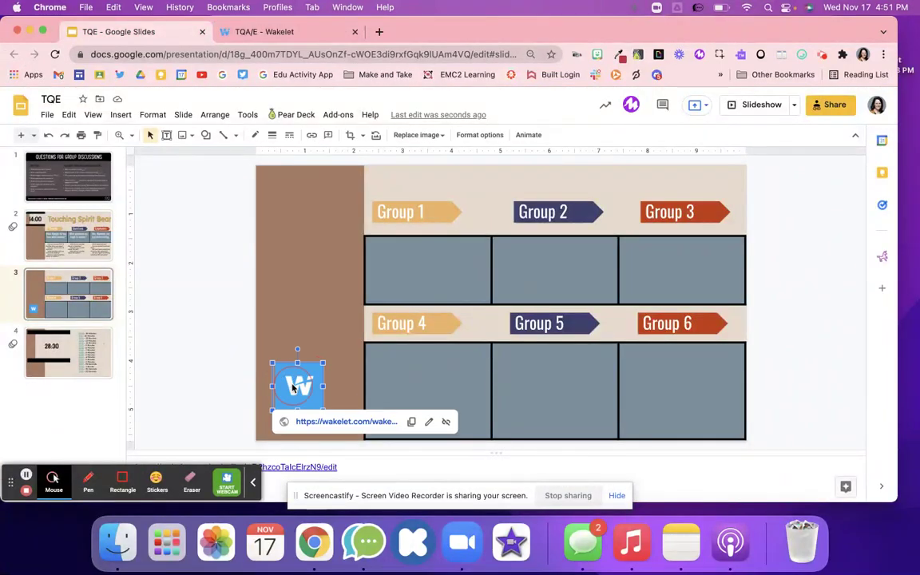
left_click(413, 422)
Switch to the School Chrome profile and retitle the Wakelet collection as TQE.
left_click(278, 7)
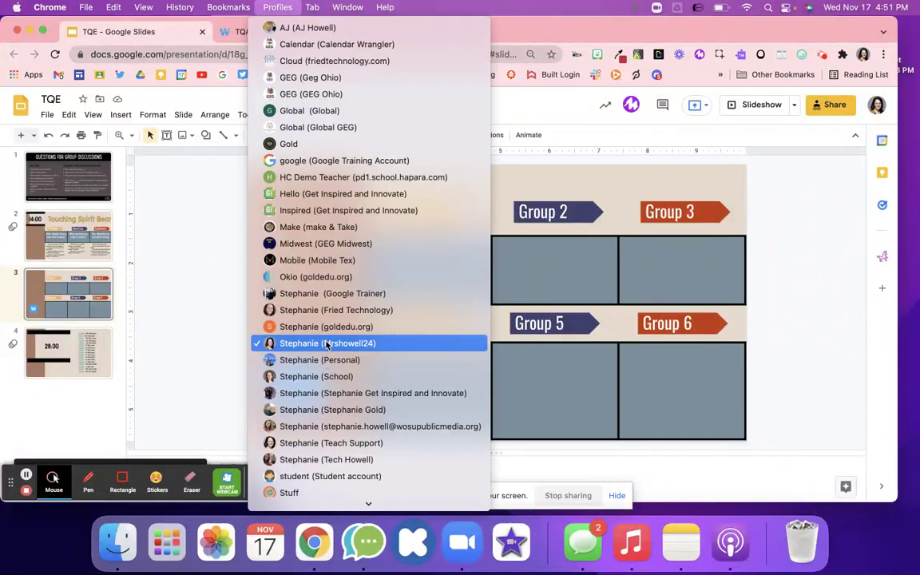
left_click(313, 377)
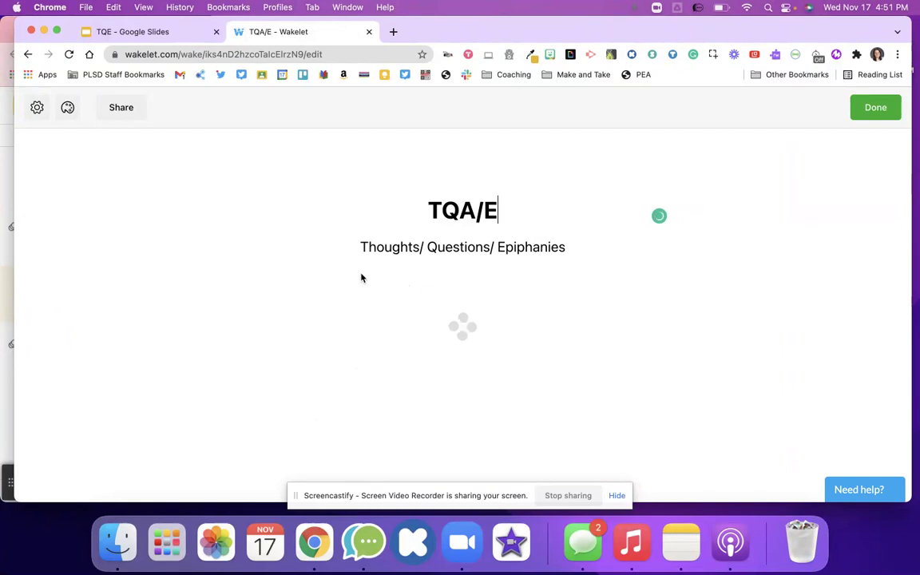
key("BackSpace")
key("BackSpace")
key("BackSpace")
type("E")
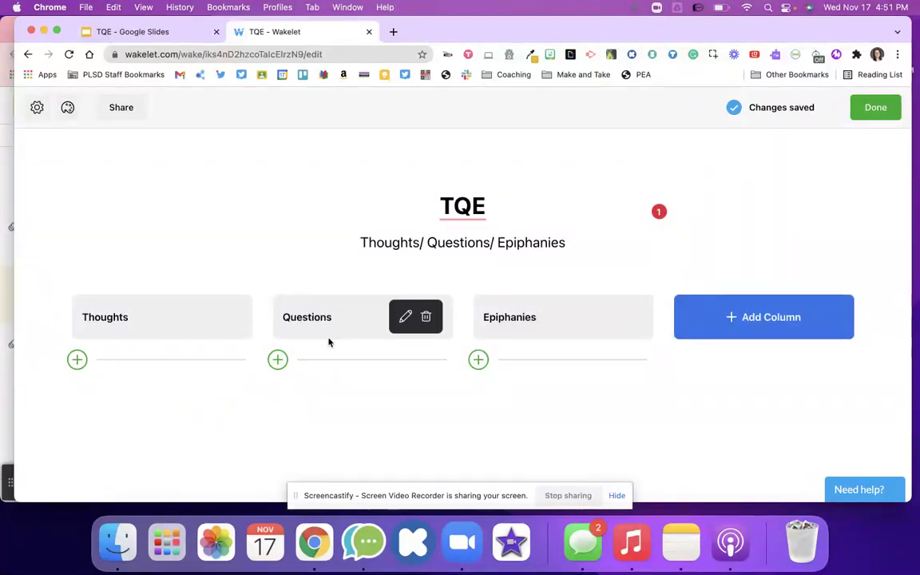
Examine the image, GIPHY and PDF choices for adding an item to the Thoughts column.
left_click(77, 359)
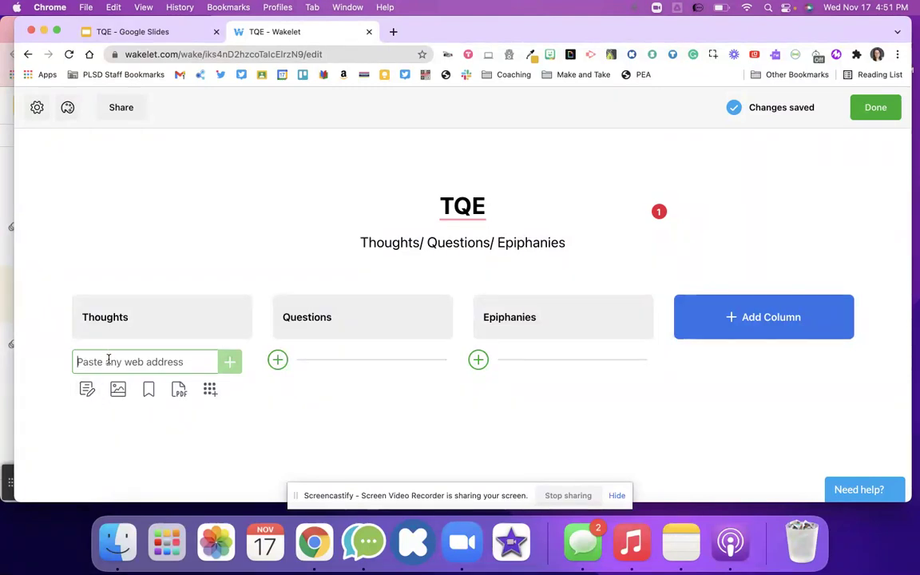
left_click(118, 389)
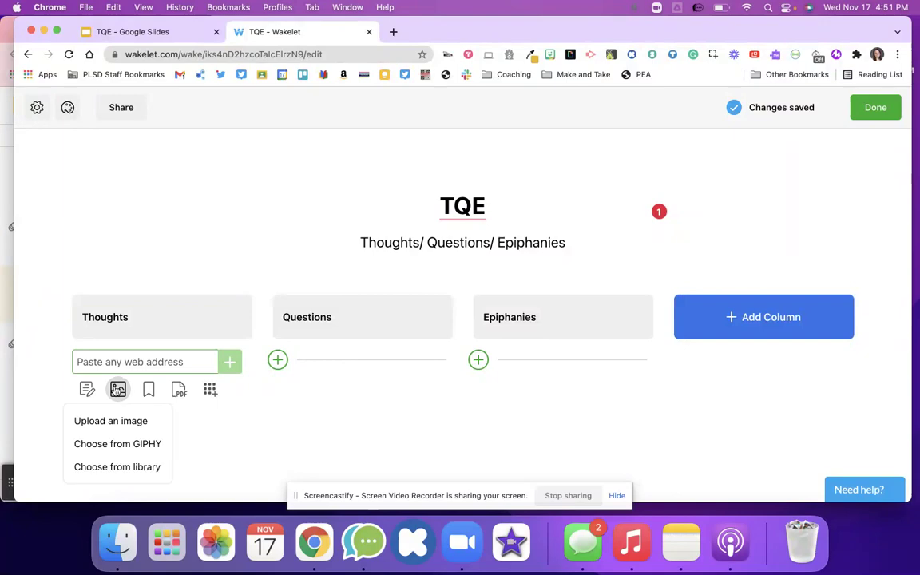
left_click(124, 445)
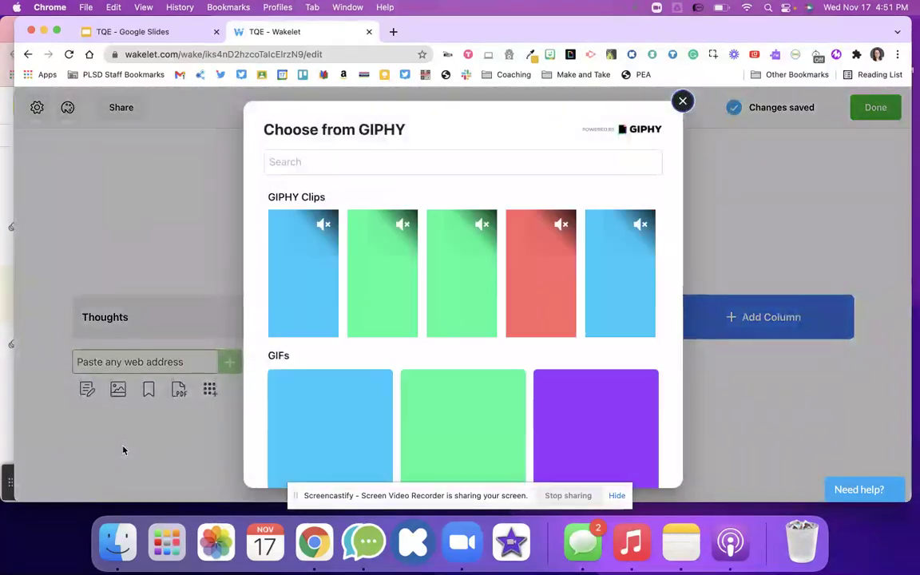
left_click(681, 101)
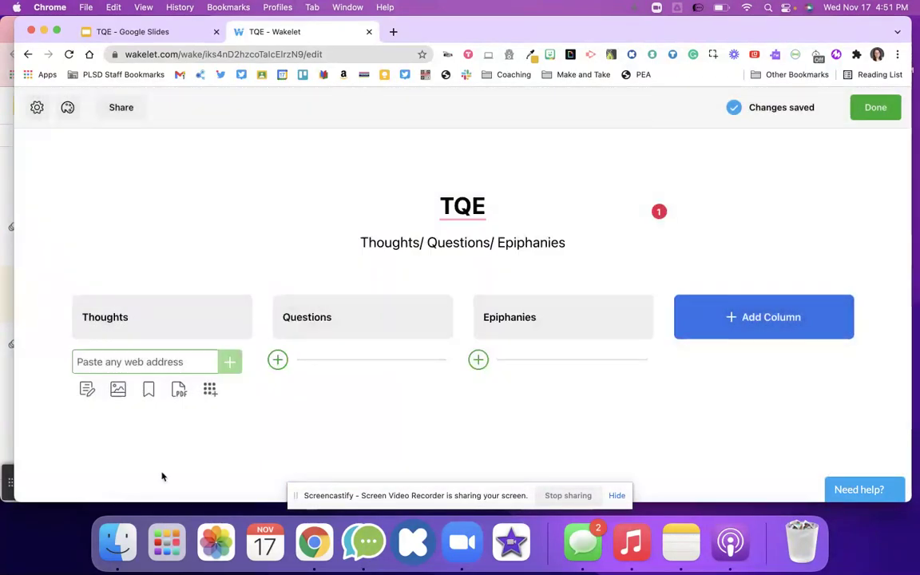
left_click(118, 389)
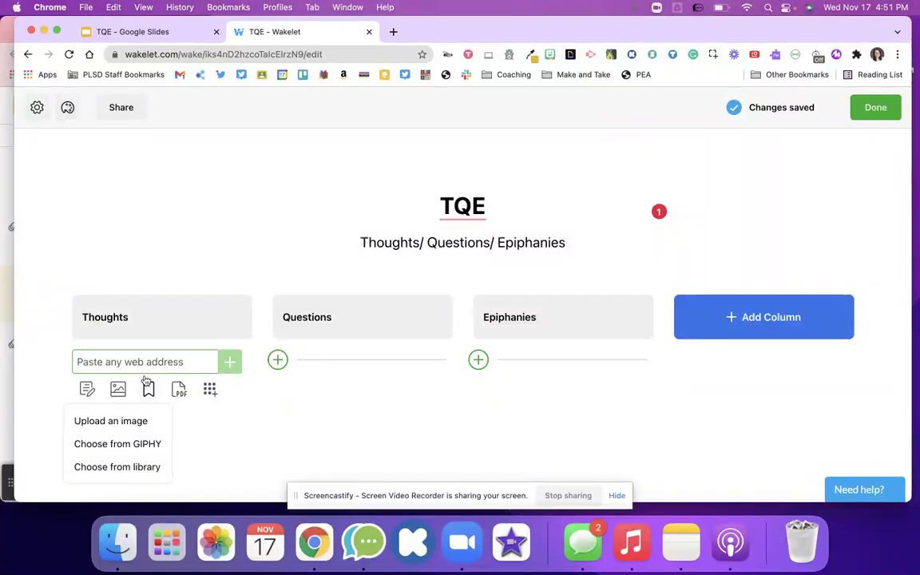
left_click(177, 389)
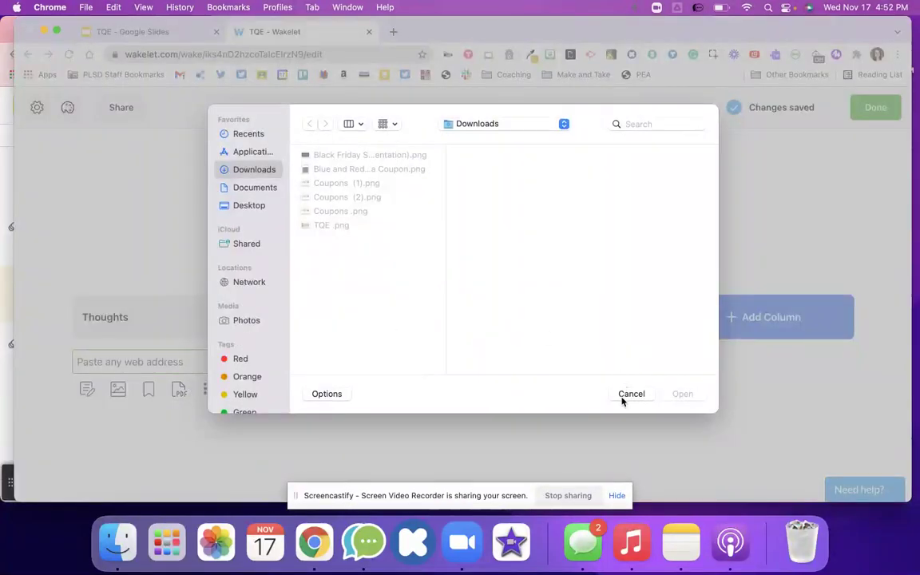
left_click(623, 396)
Examine the further content sources for the Thoughts column, such as Tweets, Video, YouTube, Google Drive, OneDrive and Adobe Spark.
left_click(210, 389)
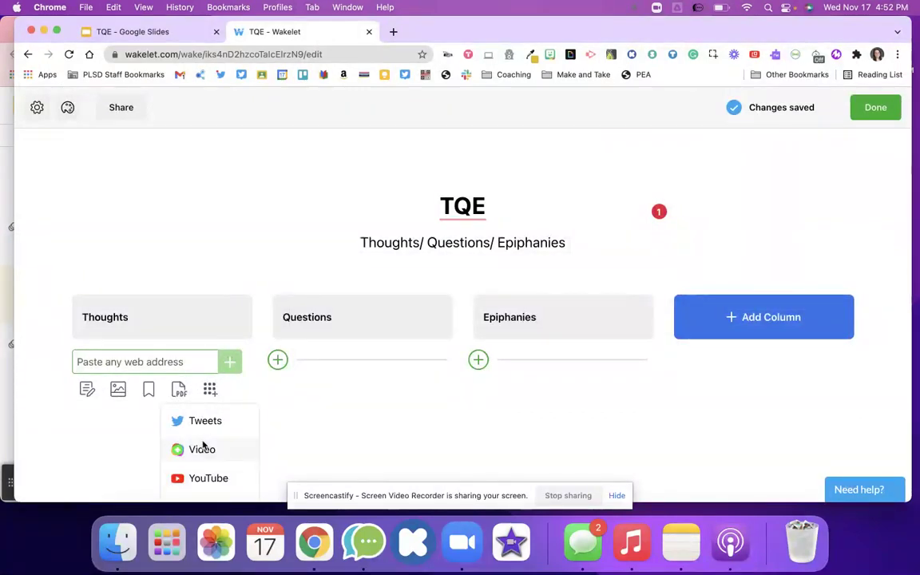
scroll(191, 444, "down", 3)
scroll(201, 443, "up", 3)
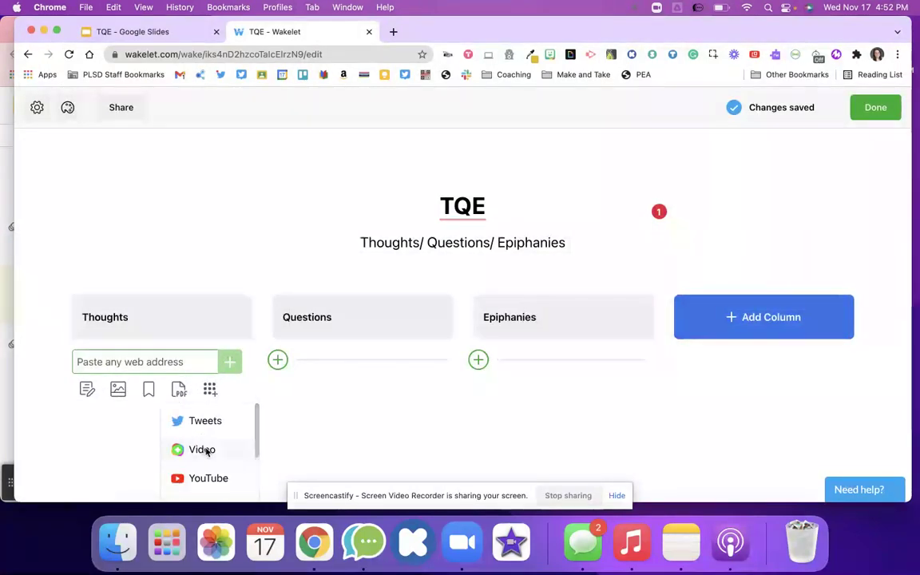
scroll(205, 450, "down", 2)
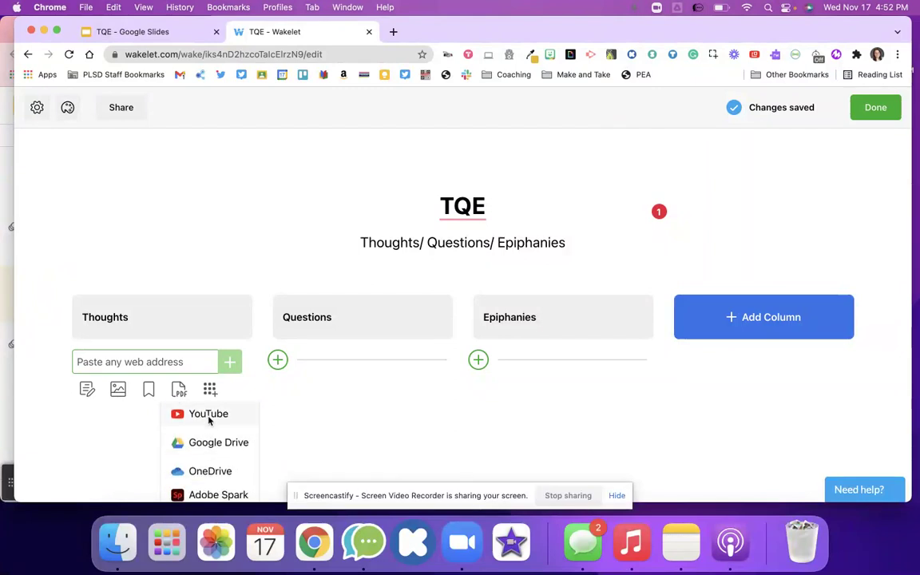
scroll(209, 447, "down", 1)
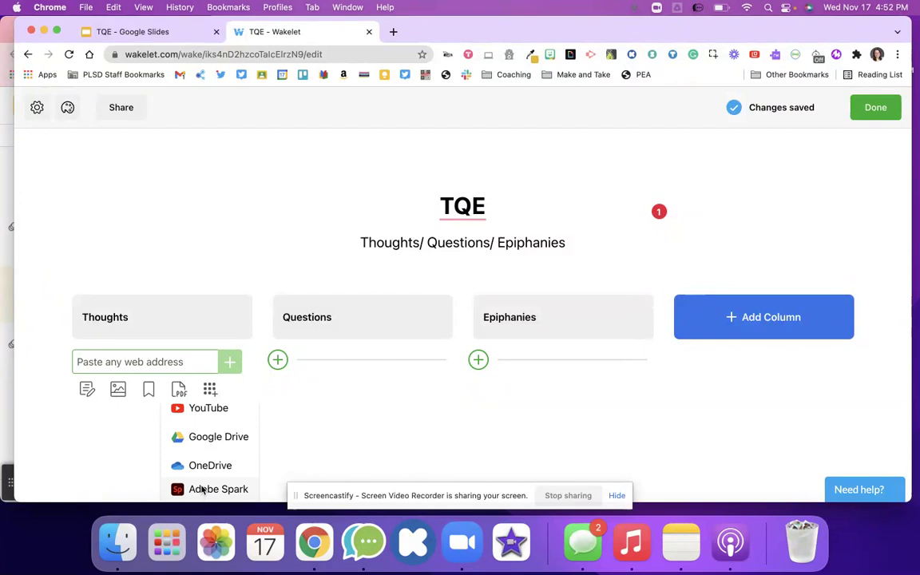
left_click(324, 423)
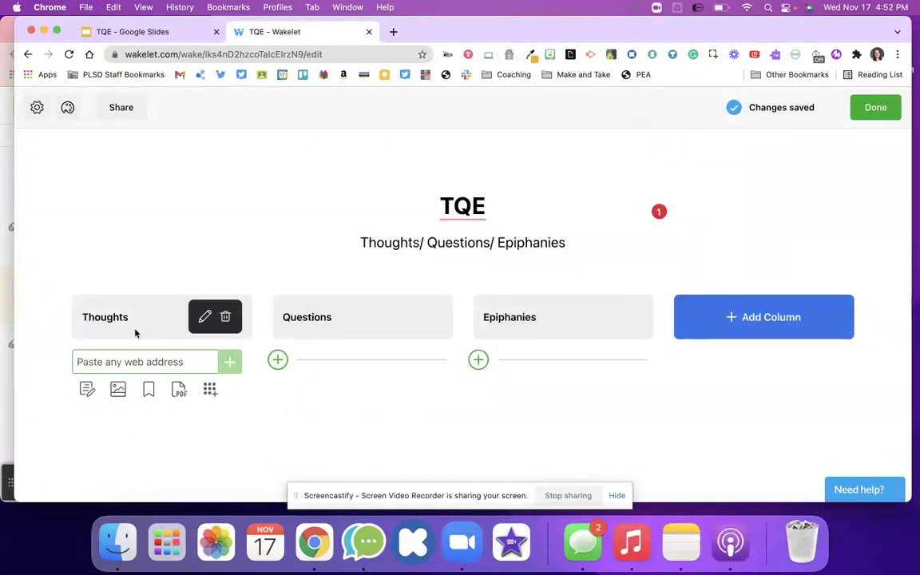
Copy the TQE collection's collaborator invite link from its sharing options and return to the collection.
left_click(121, 109)
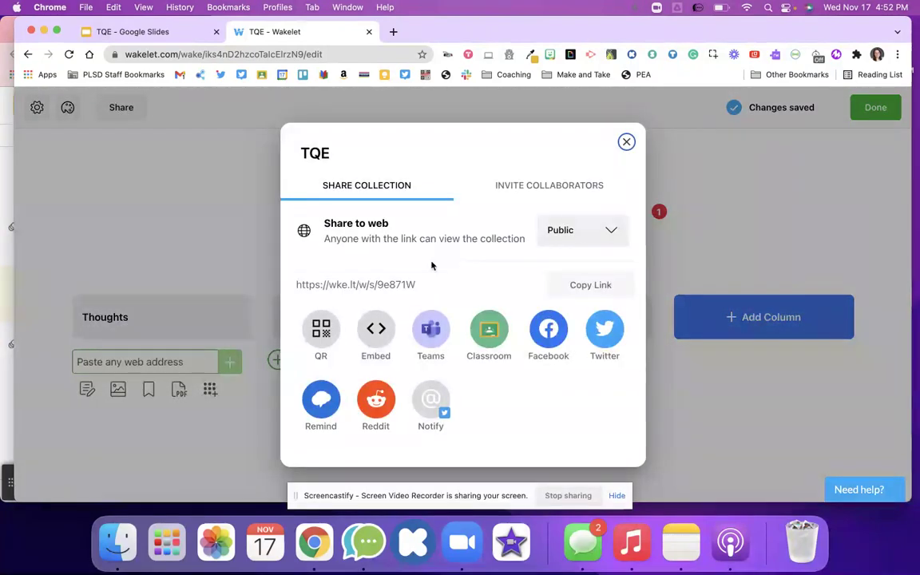
left_click(535, 186)
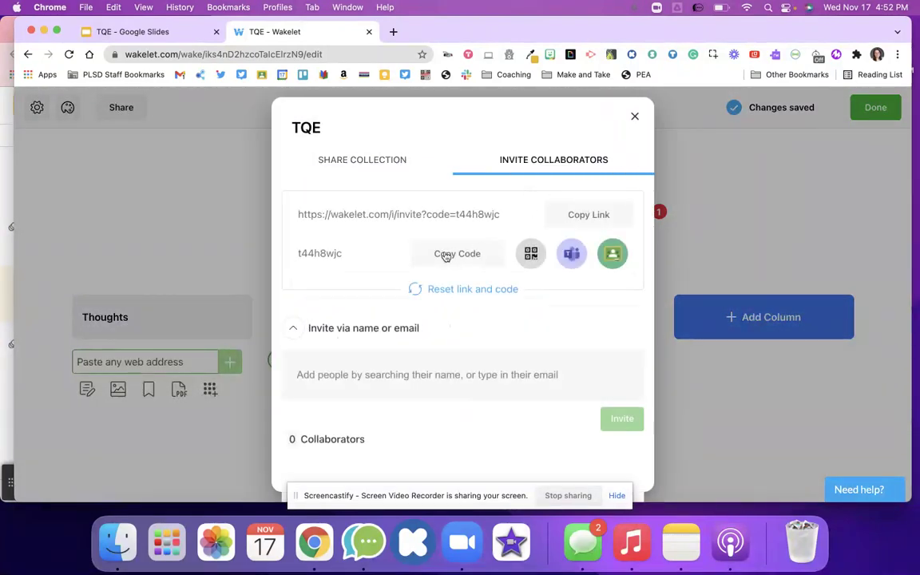
triple_click(405, 217)
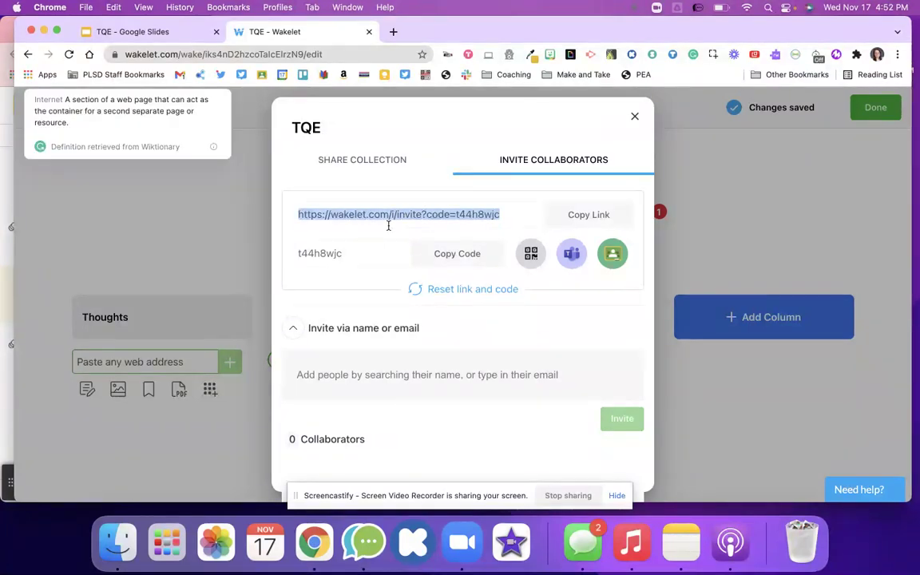
left_click(594, 214)
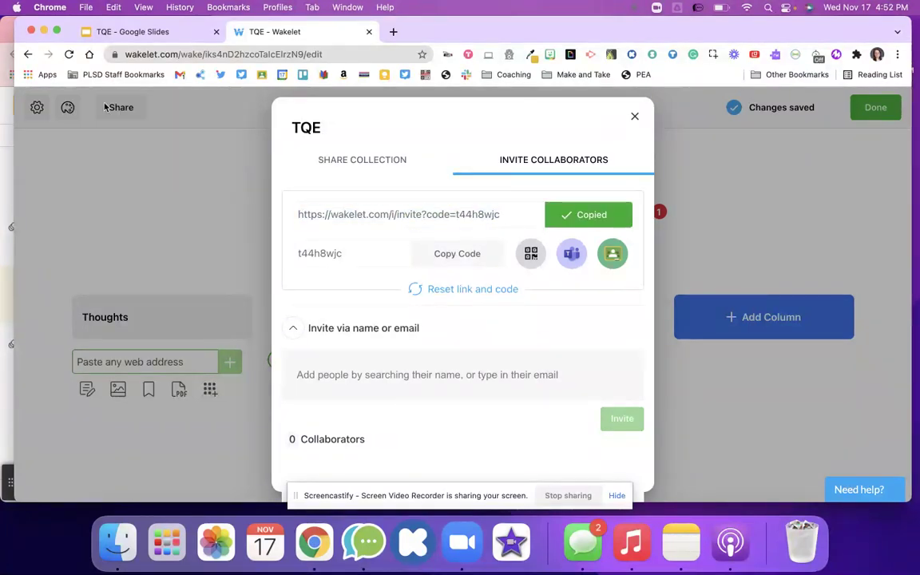
left_click(108, 184)
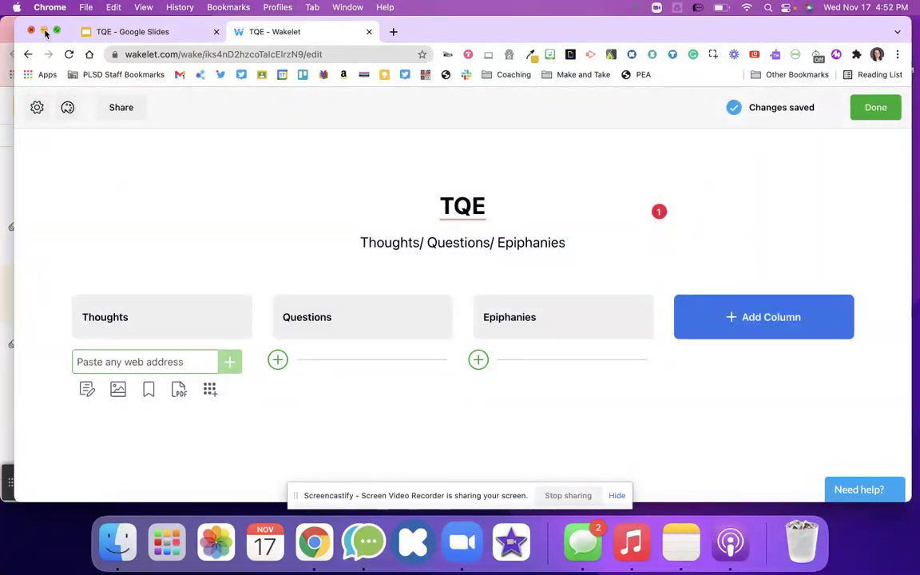
Open the copied invite link in the other Chrome profile's window, replacing the TQA/E page, and start editing the TQE collection.
left_click(44, 31)
left_click(267, 31)
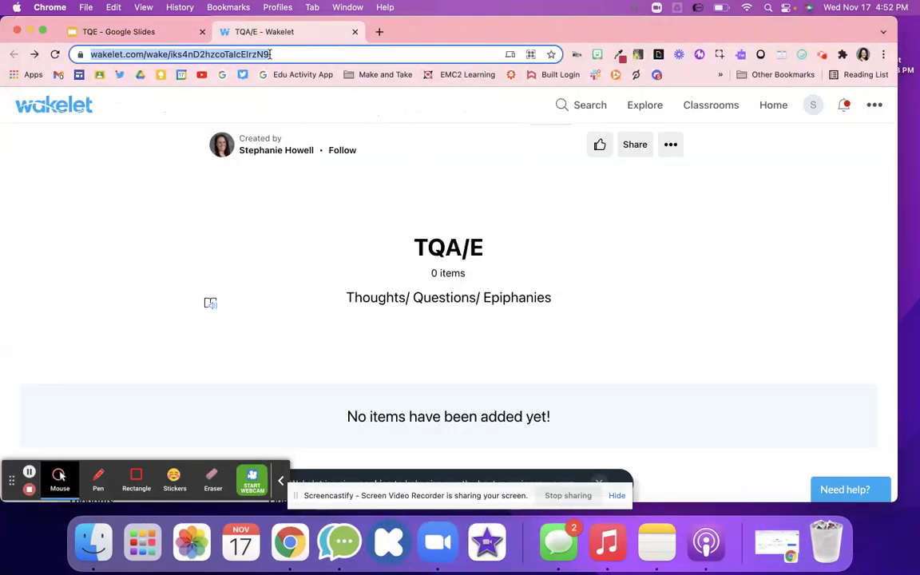
left_click(270, 54)
triple_click(270, 54)
key("cmd+v")
key("Return")
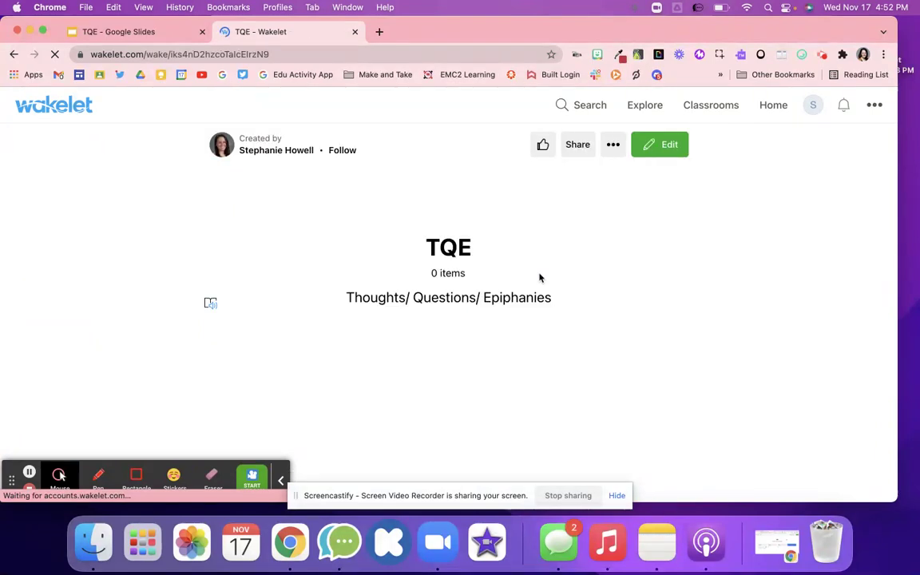
left_click(662, 148)
scroll(487, 335, "down", 1)
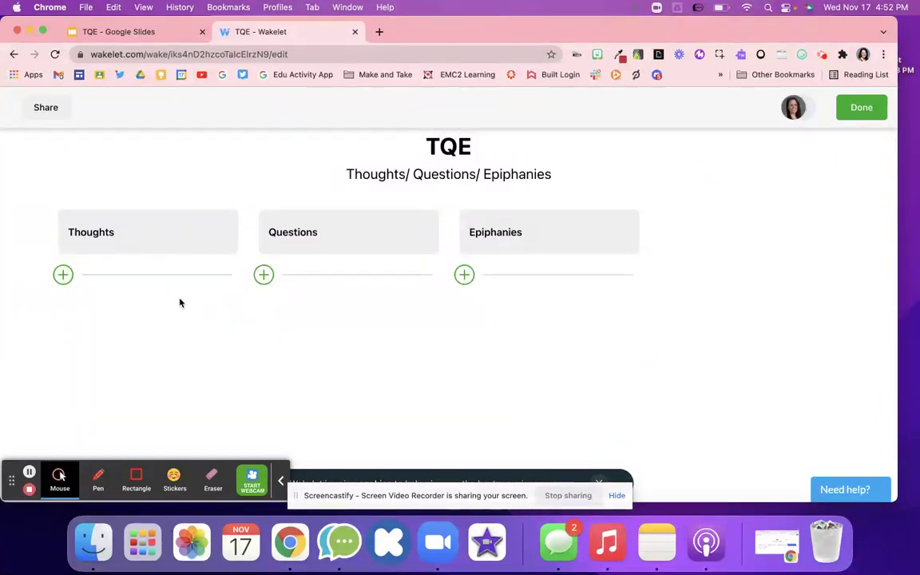
scroll(554, 349, "up", 1)
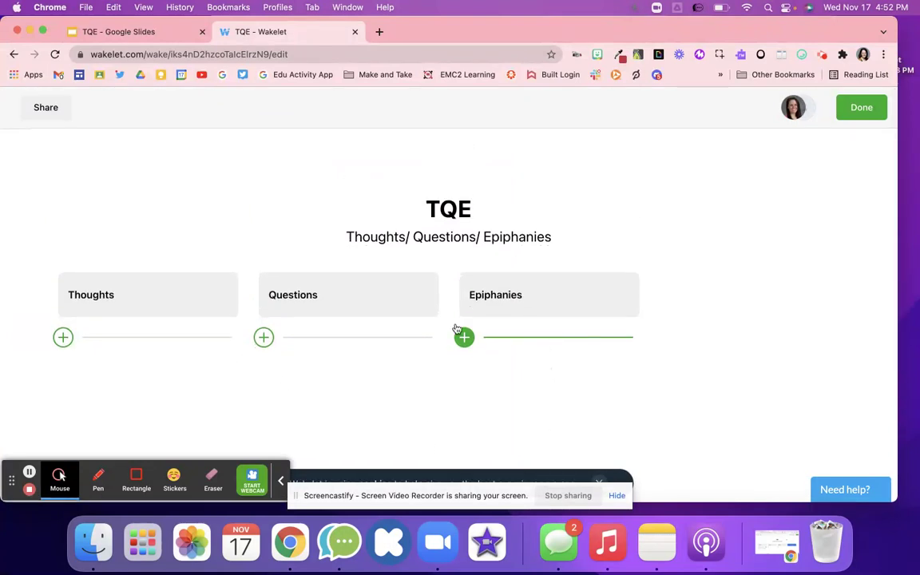
Add a text note reading ??? to the Questions column and delete that note.
left_click(263, 336)
left_click(273, 366)
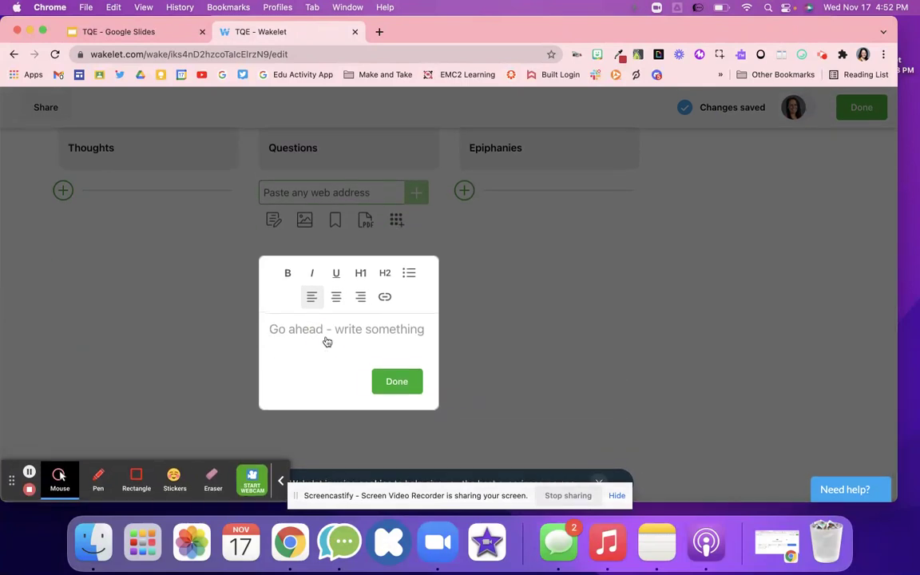
type("???")
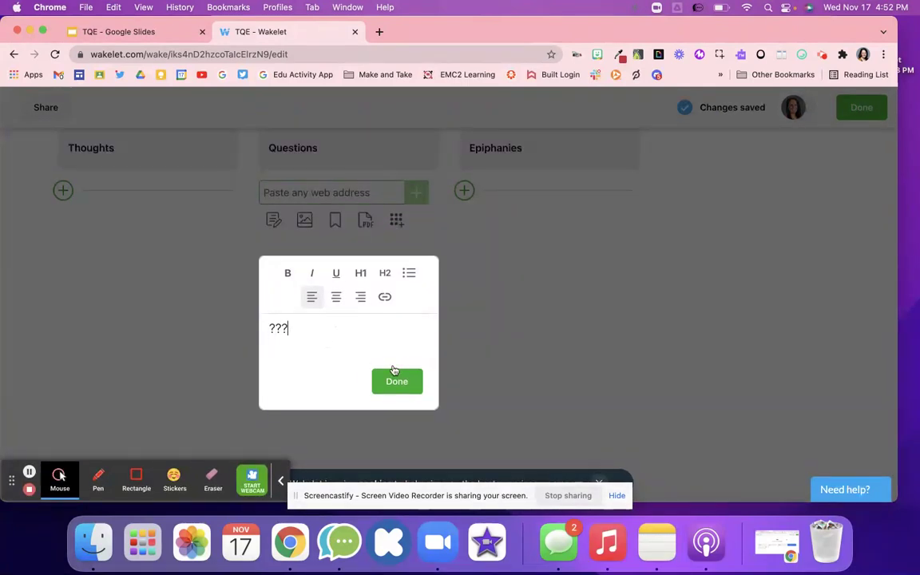
left_click(394, 371)
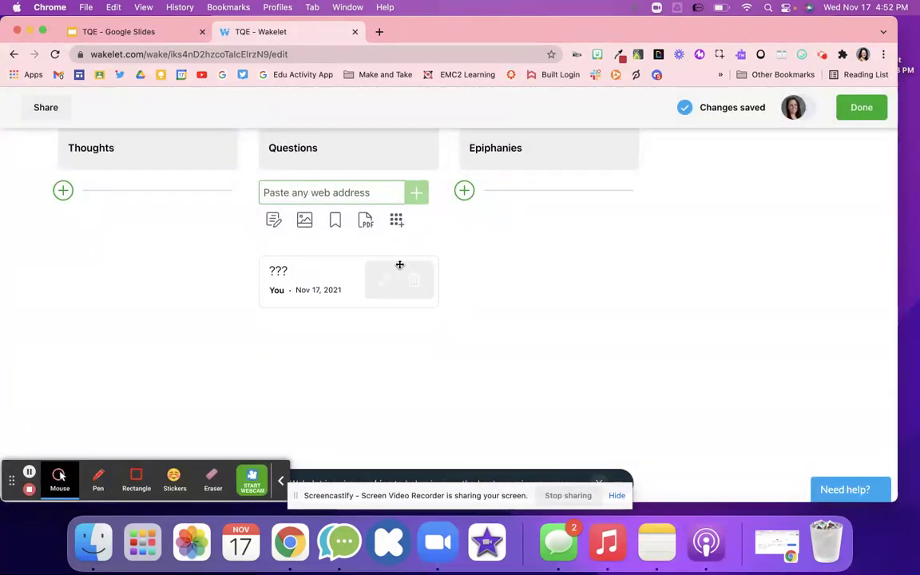
left_click(414, 280)
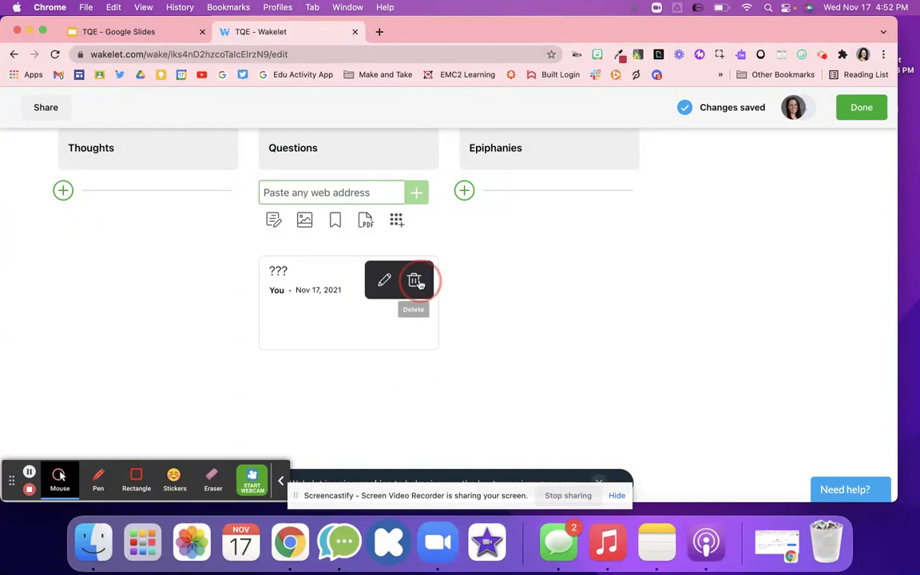
left_click(570, 340)
scroll(568, 343, "up", 4)
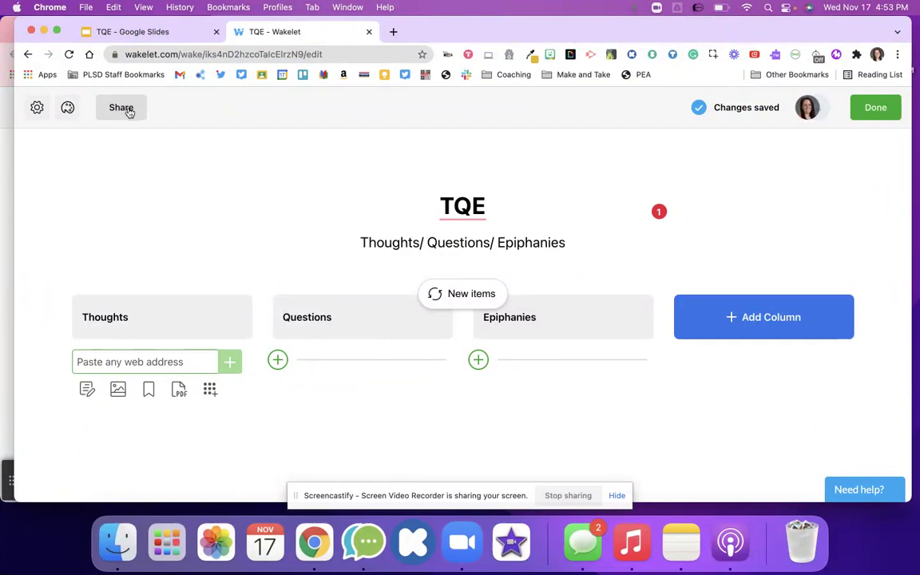
Examine the TQE collection's collaborator invitation and visibility choices (Public, Private, Unlisted) in the School profile's window.
left_click(124, 109)
left_click(495, 200)
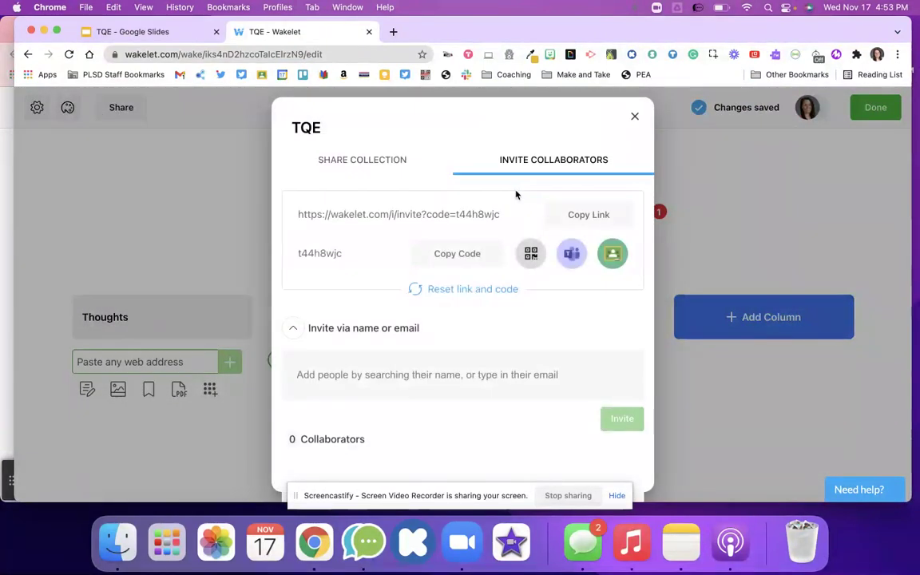
left_click(388, 166)
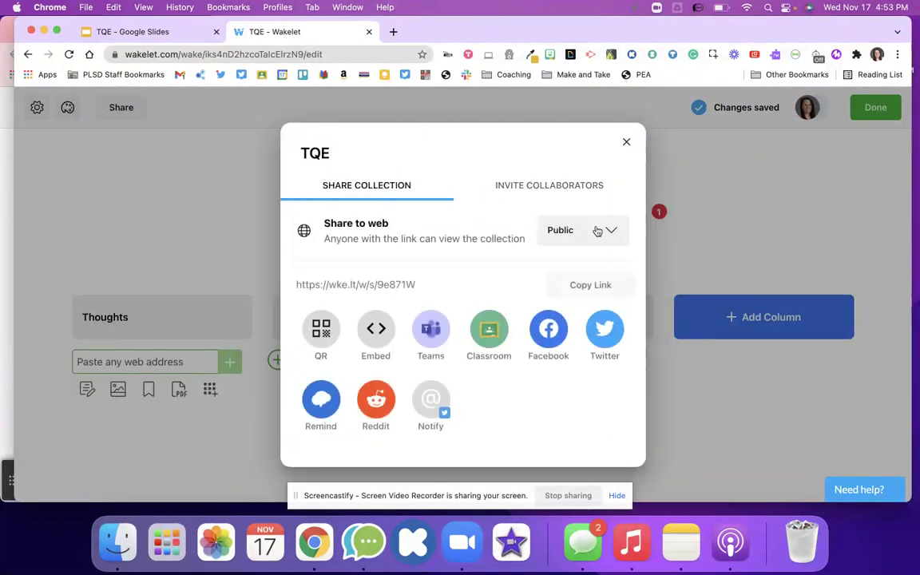
left_click(591, 232)
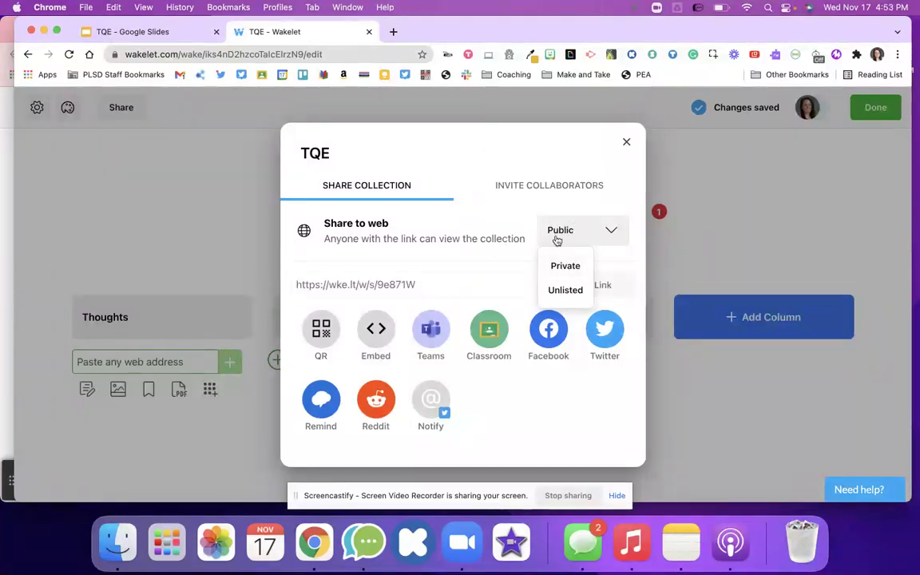
left_click(590, 194)
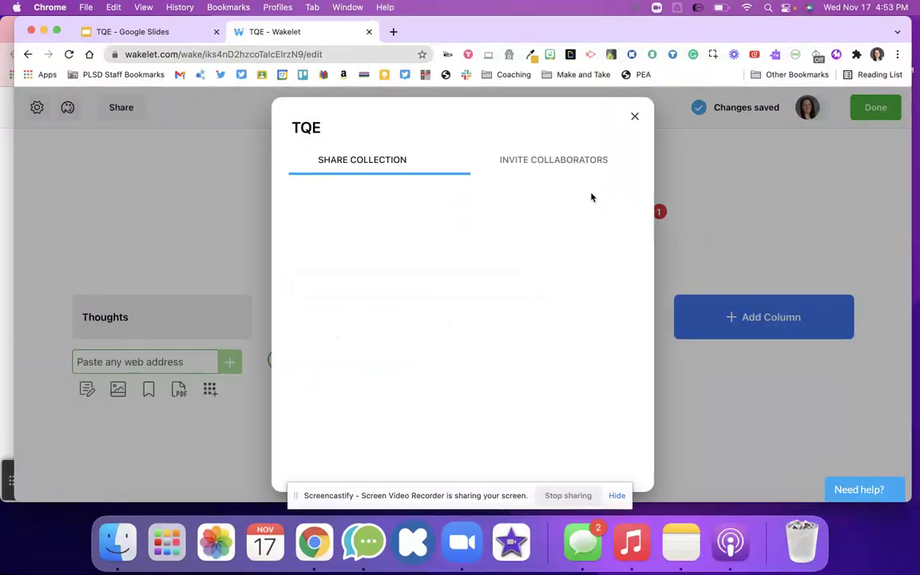
left_click(634, 117)
Finish editing the TQE collection and display its additional options.
left_click(875, 107)
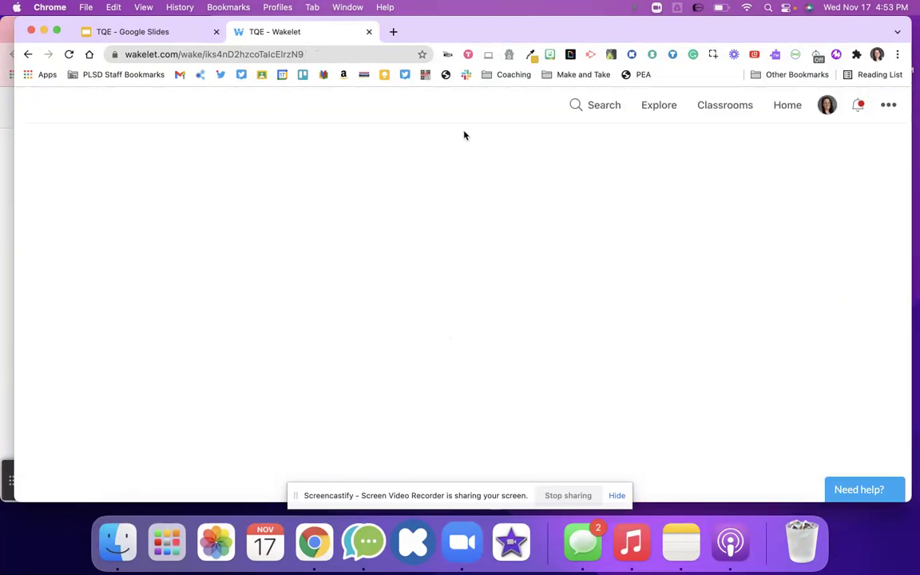
scroll(138, 187, "down", 2)
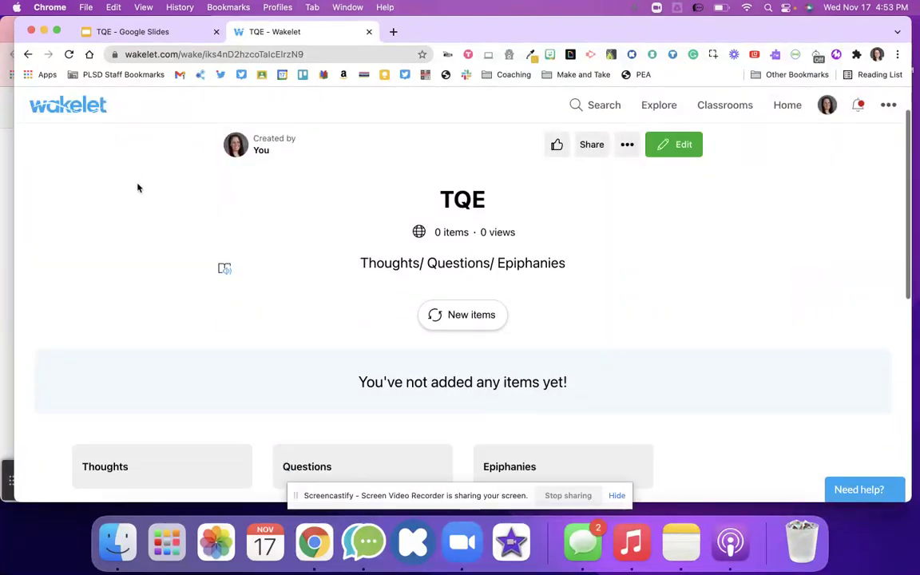
left_click(626, 146)
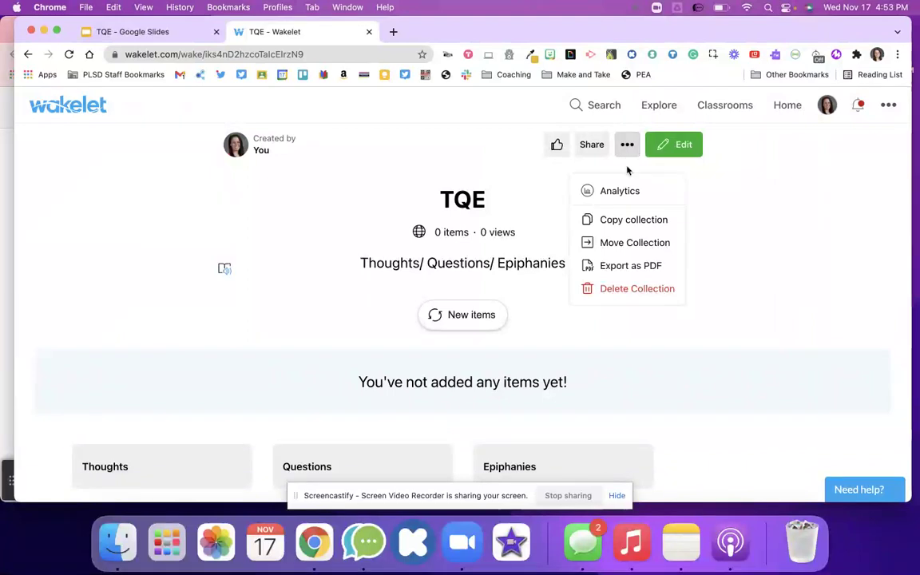
Reopen the TQE collection for editing and examine its collection settings.
left_click(664, 144)
left_click(37, 107)
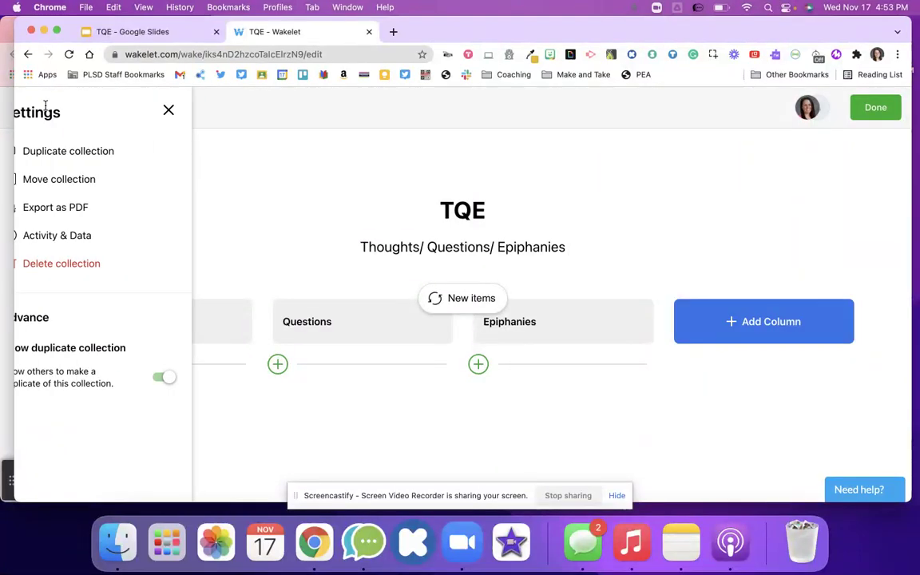
left_click(309, 237)
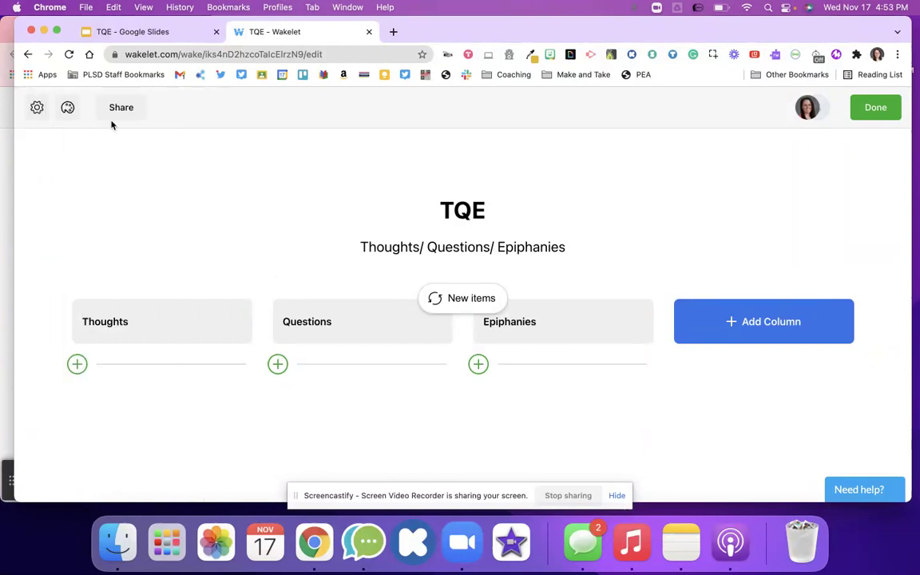
Move the Wakelet logo on slide 3 of the TQE presentation up the brown sidebar, beside the Group 1 label.
left_click(141, 32)
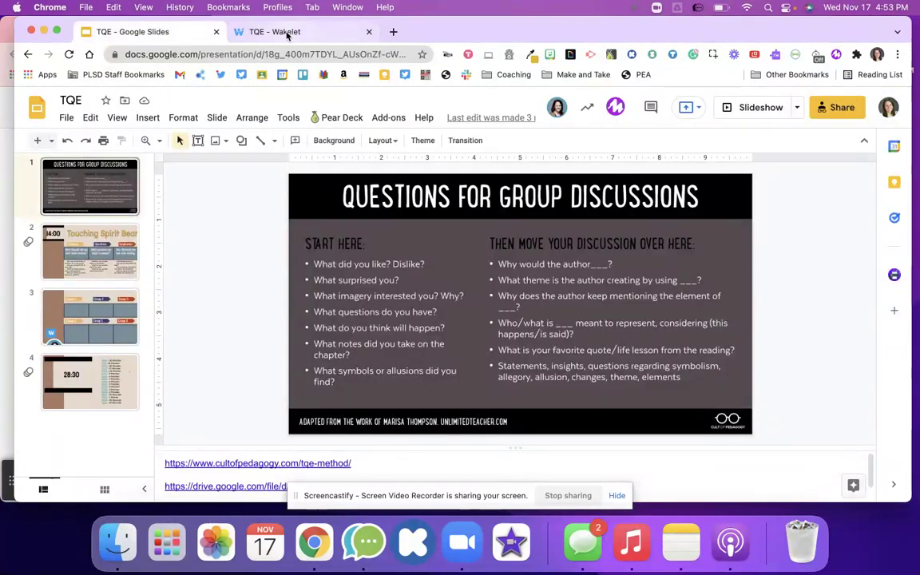
left_click(89, 375)
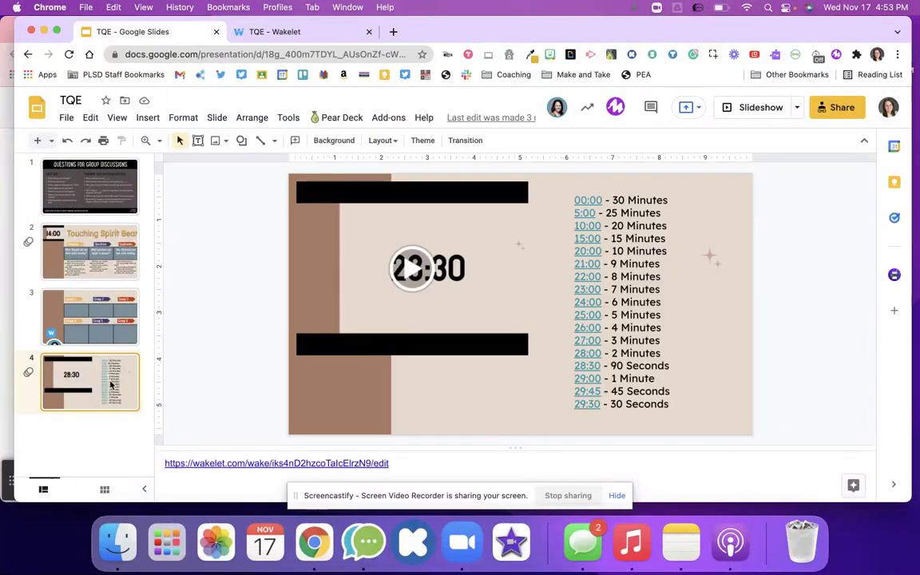
left_click(91, 303)
left_click(344, 363)
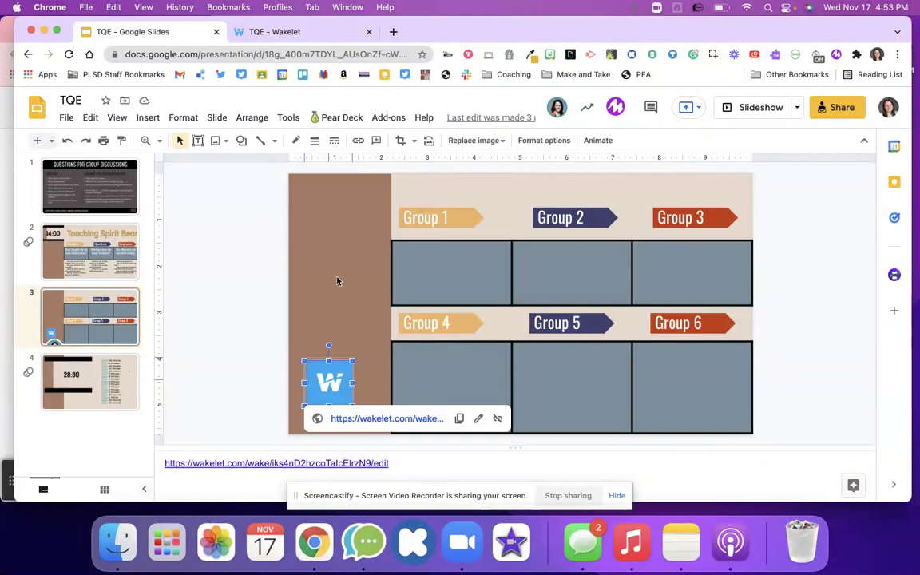
left_click_drag(337, 280, 339, 232)
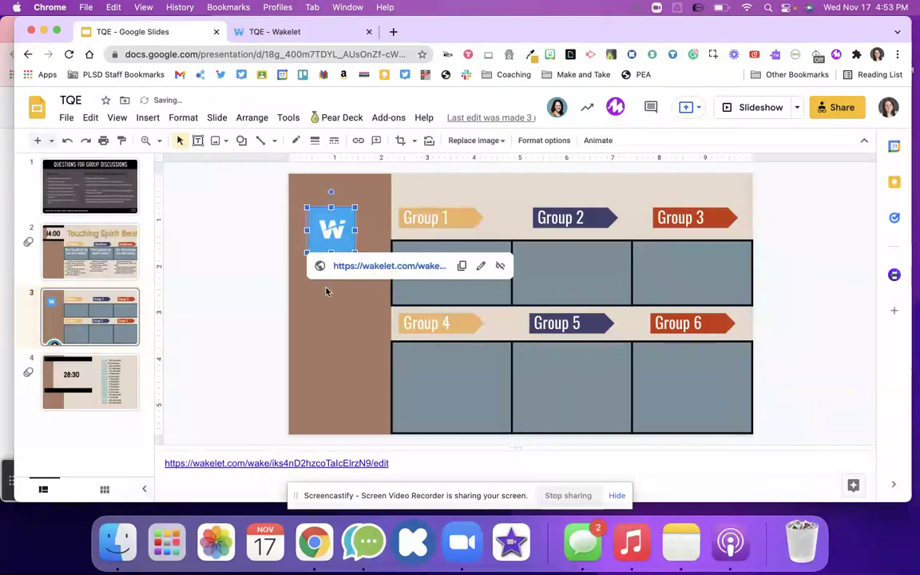
left_click(283, 322)
Review the timer slide and the Touching Spirit Bear slide, glancing at the Wakelet collection before returning to the presentation.
left_click(139, 380)
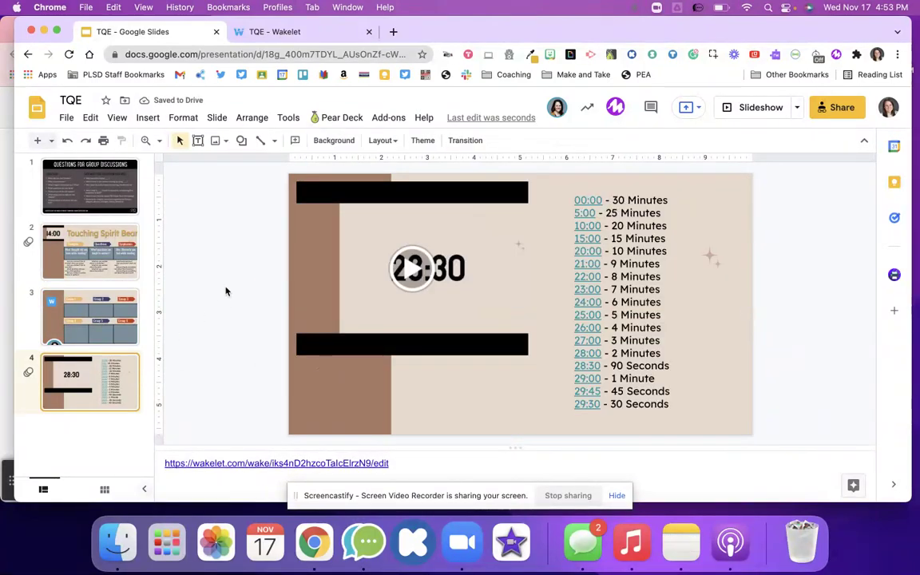
key("Up")
key("Up")
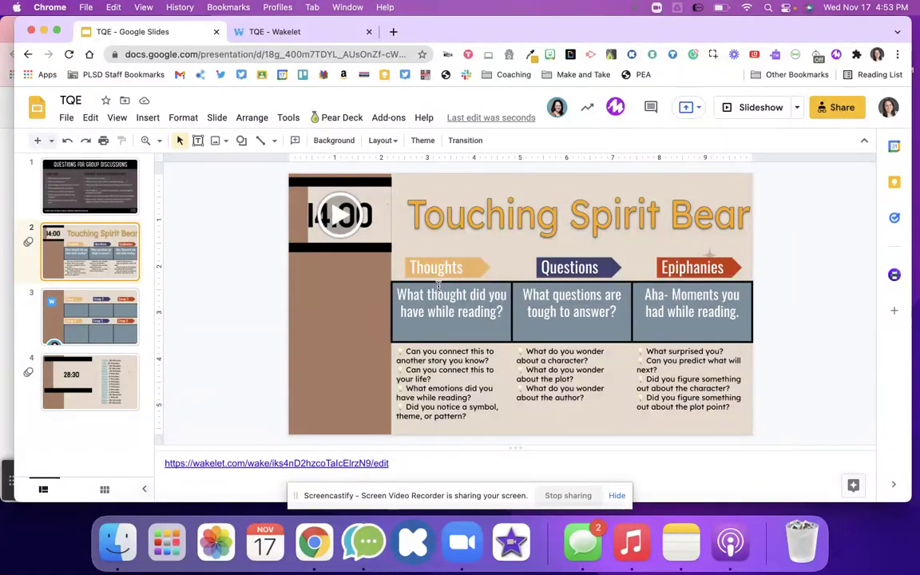
left_click(306, 33)
left_click(144, 32)
Open the 23:00 timestamp link for the 7 Minutes timer on slide 4 and close the timer video.
left_click(99, 381)
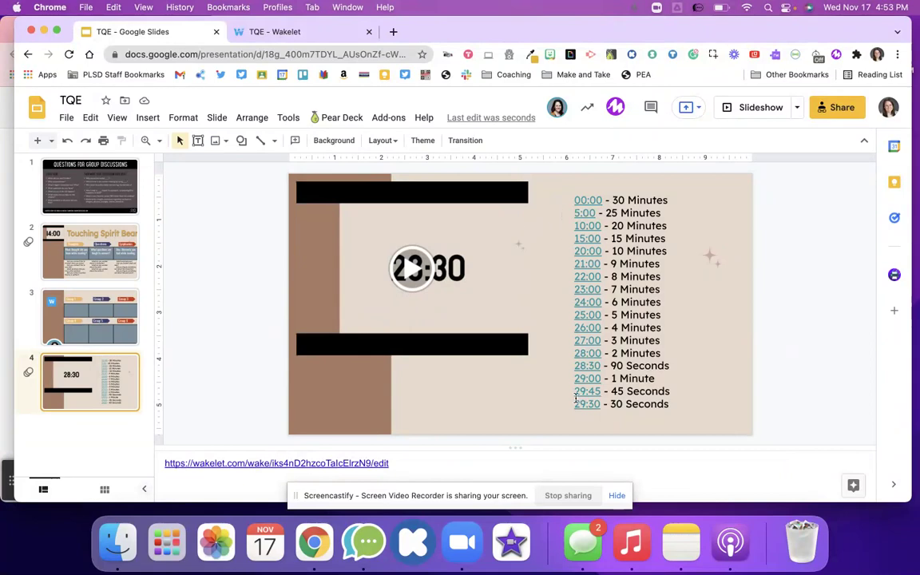
left_click(588, 290)
left_click(598, 309)
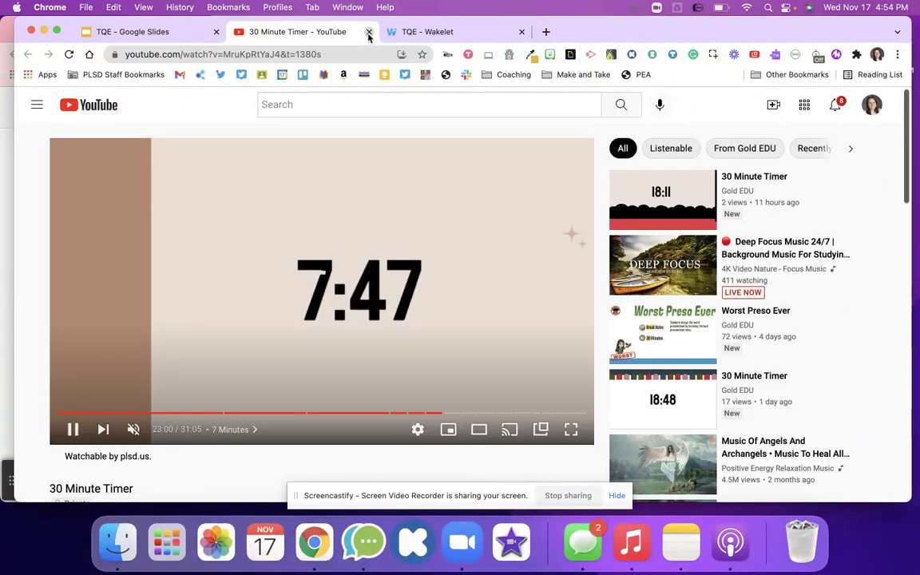
left_click(368, 34)
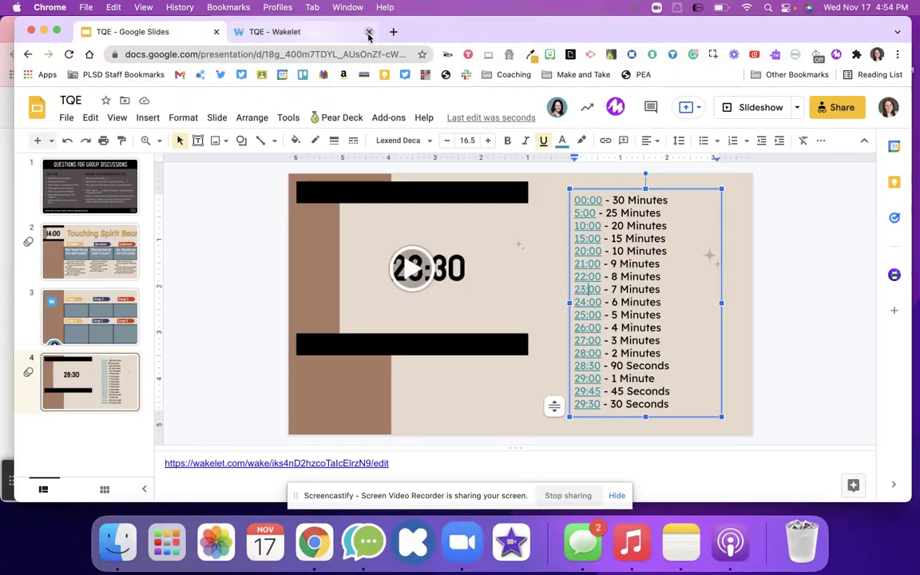
Review slides 3, 2 and 1 of the presentation and display the link attached to slide 3's Wakelet logo.
left_click(89, 317)
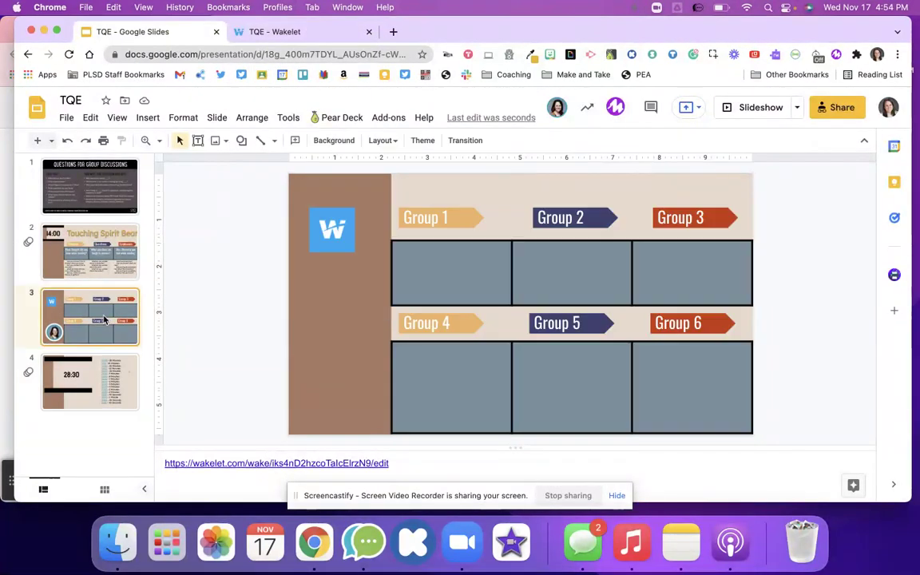
left_click(104, 244)
left_click(86, 204)
left_click(99, 266)
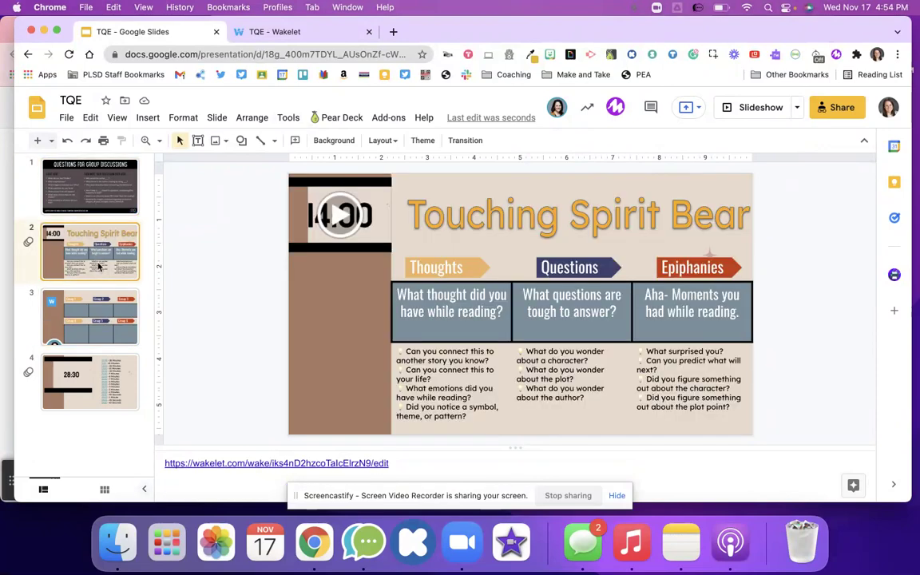
left_click(99, 299)
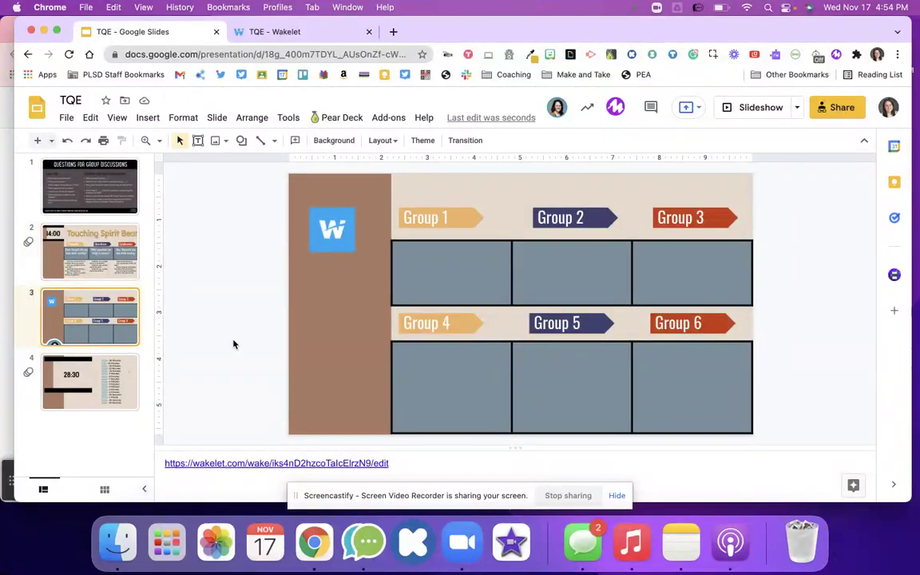
left_click(316, 225)
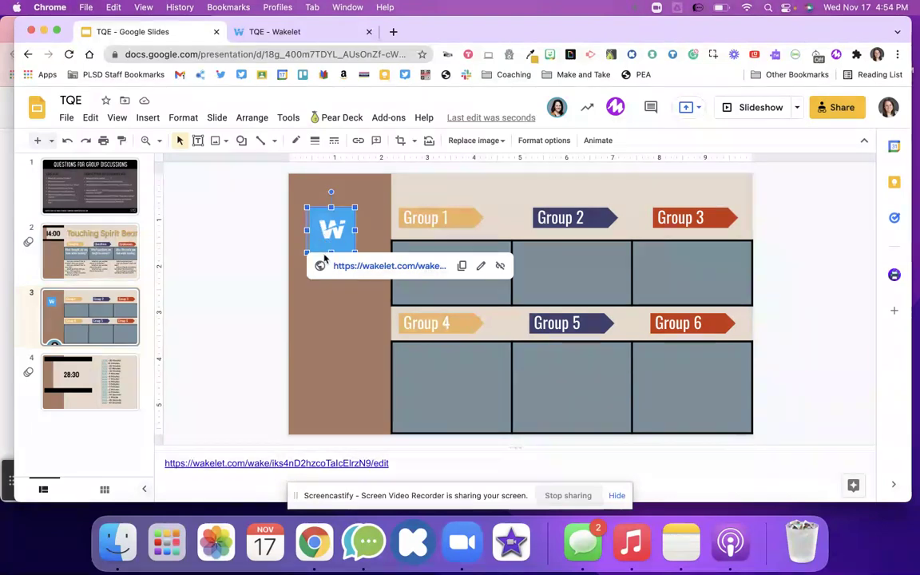
Open the TQA.PNG link from slide 1's speaker notes and examine the whiteboard photo up close.
left_click(92, 188)
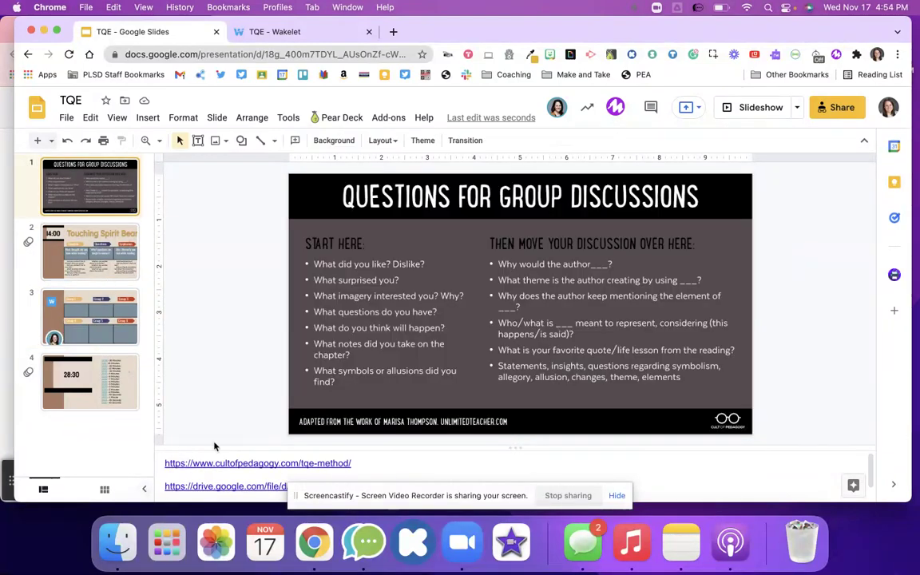
left_click(216, 490)
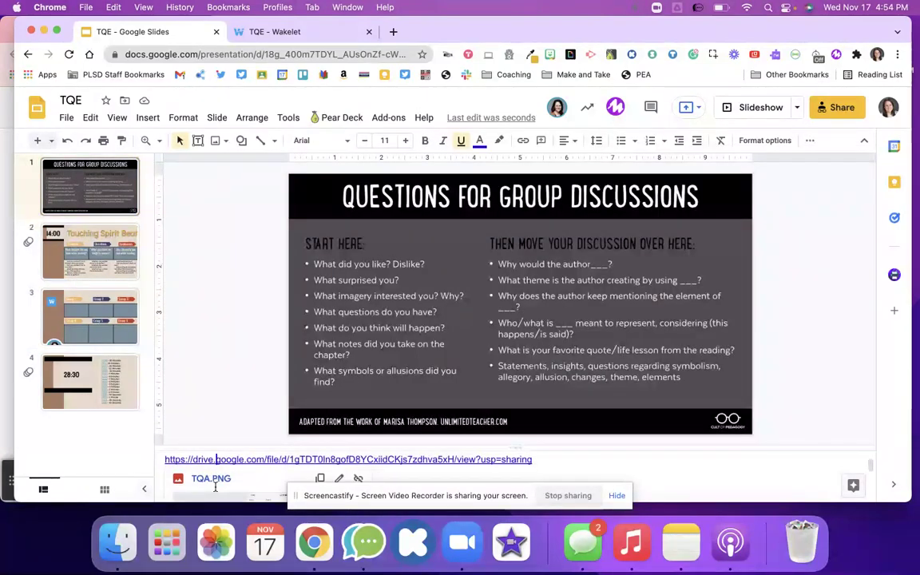
left_click(212, 464)
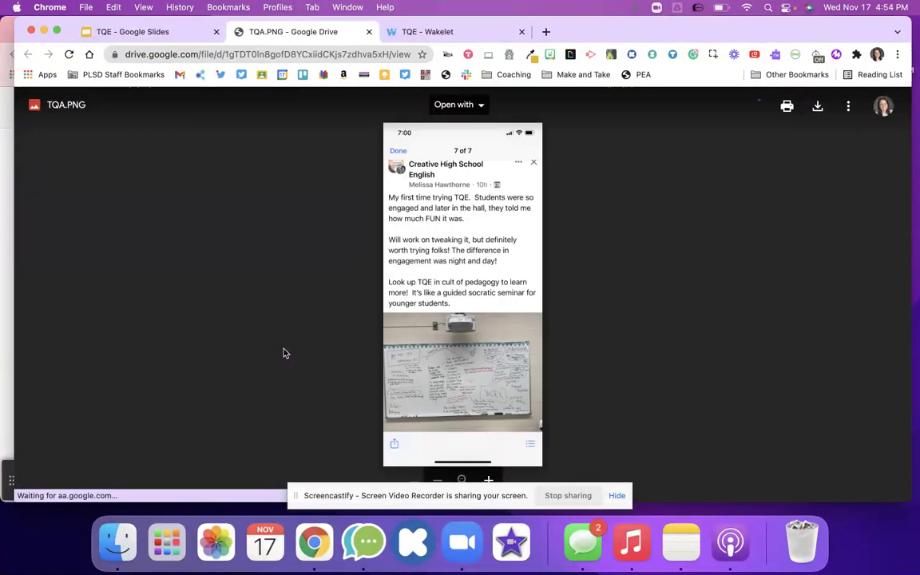
scroll(432, 345, "up", 5)
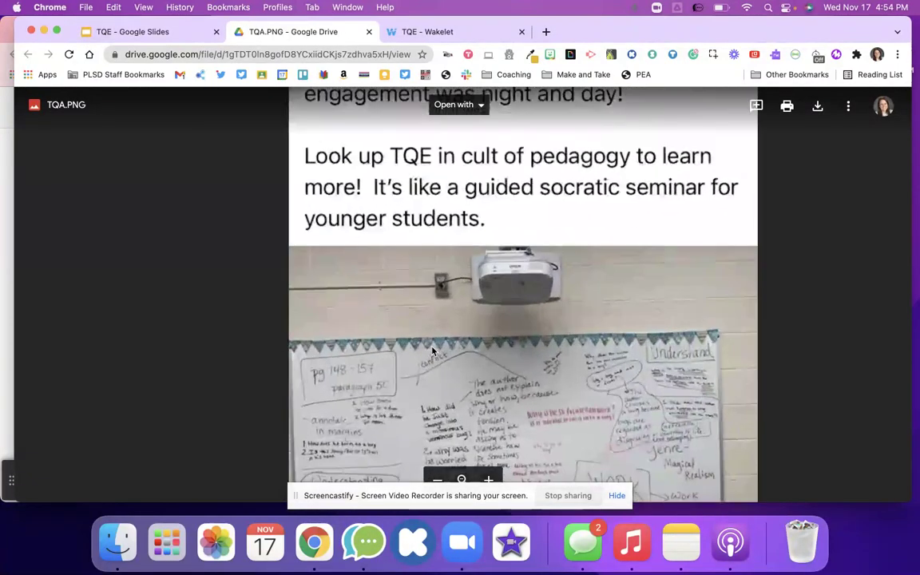
scroll(409, 262, "down", 1)
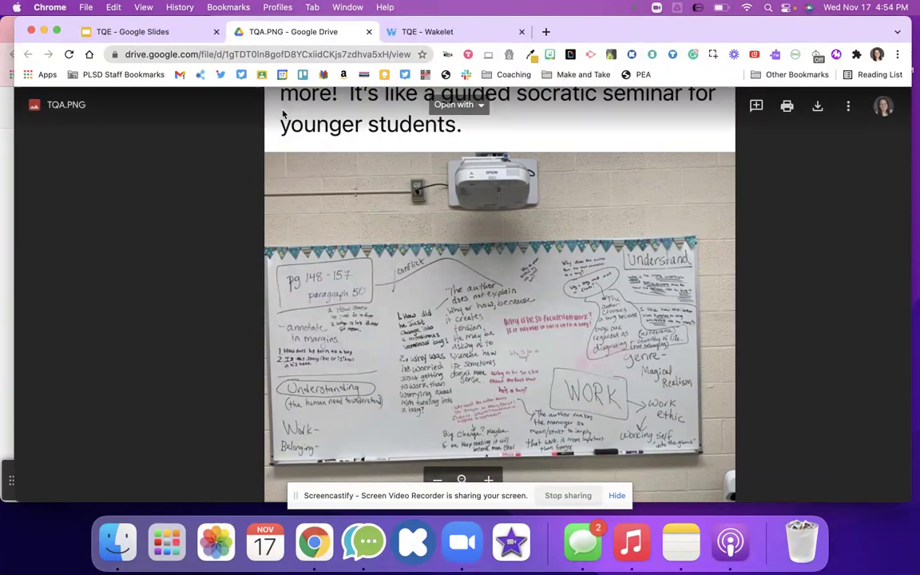
Display the additional content types for the Wakelet collection's Thoughts column, revisit the TQA.PNG photo and return to the TQE slides.
left_click(397, 38)
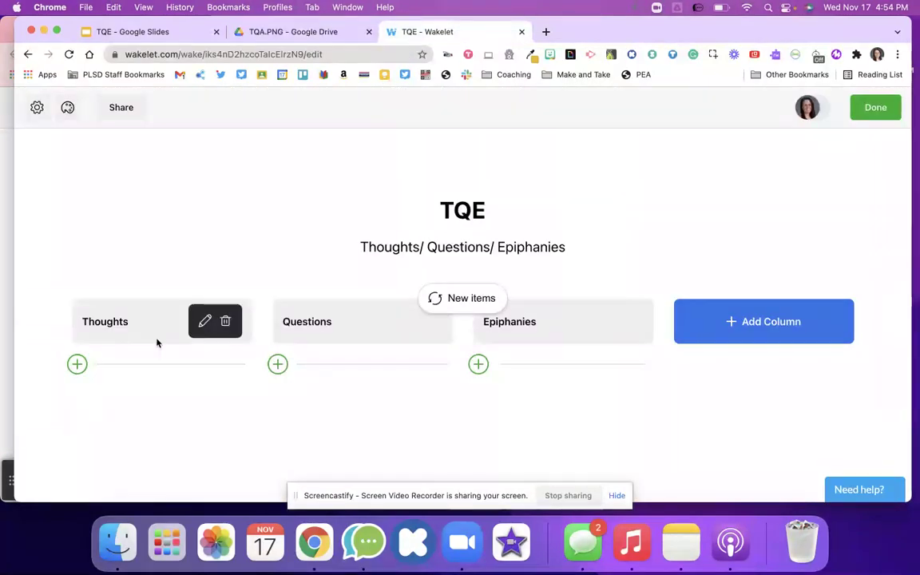
left_click(77, 364)
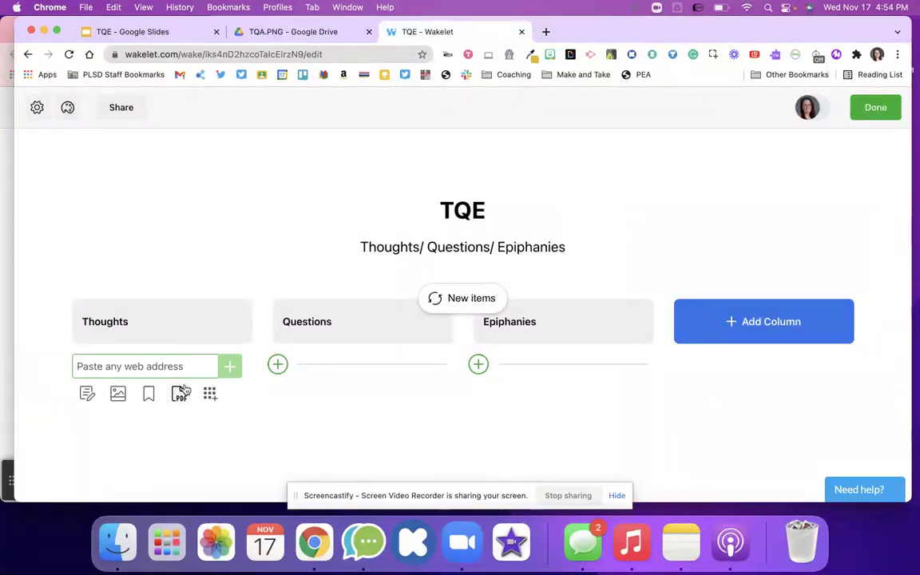
left_click(215, 397)
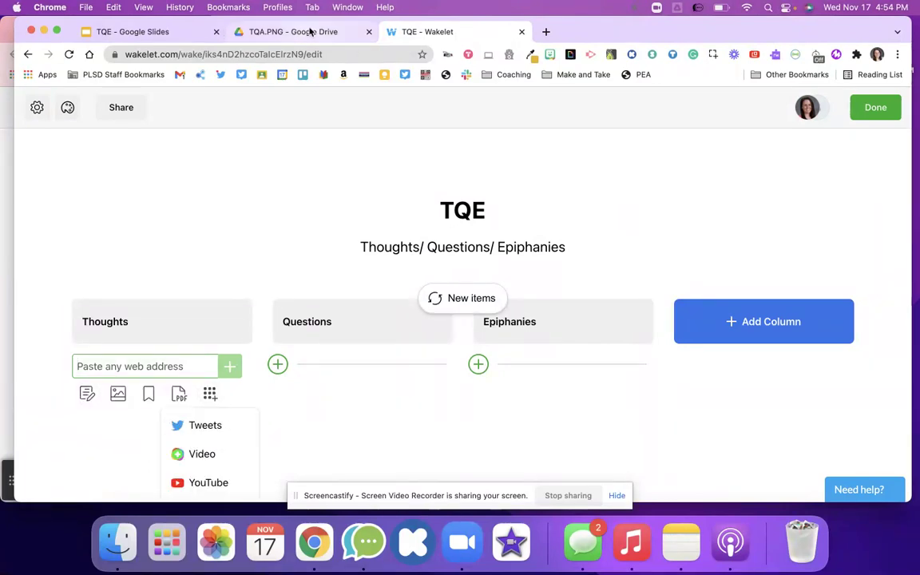
left_click(311, 33)
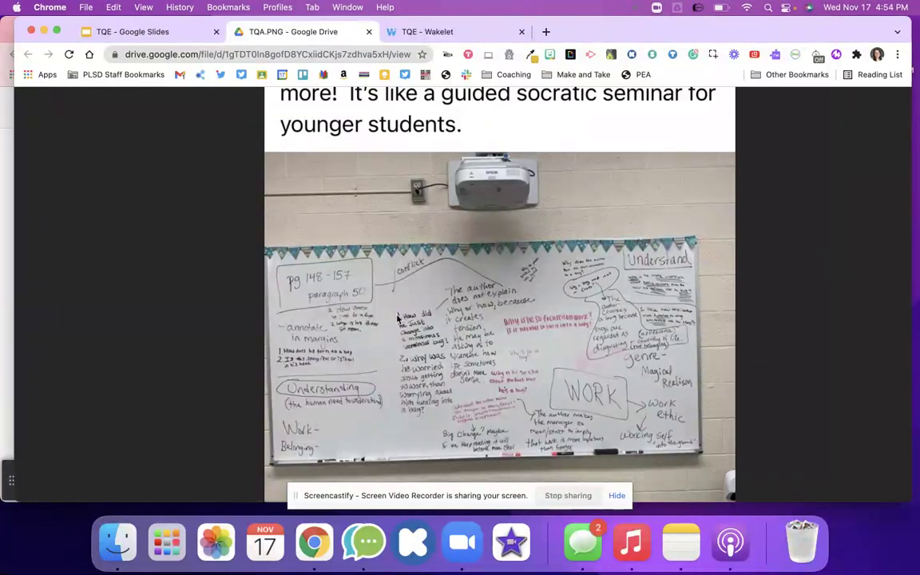
left_click(175, 36)
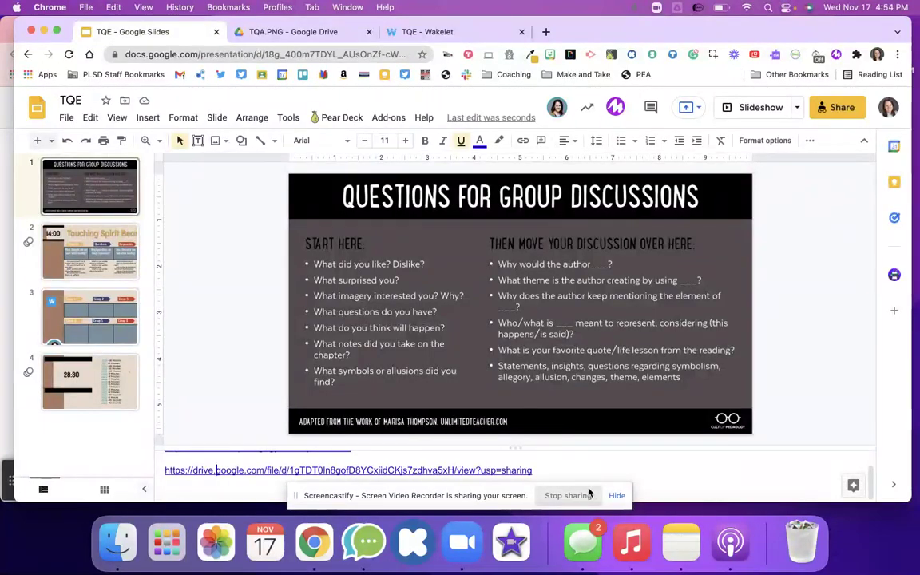